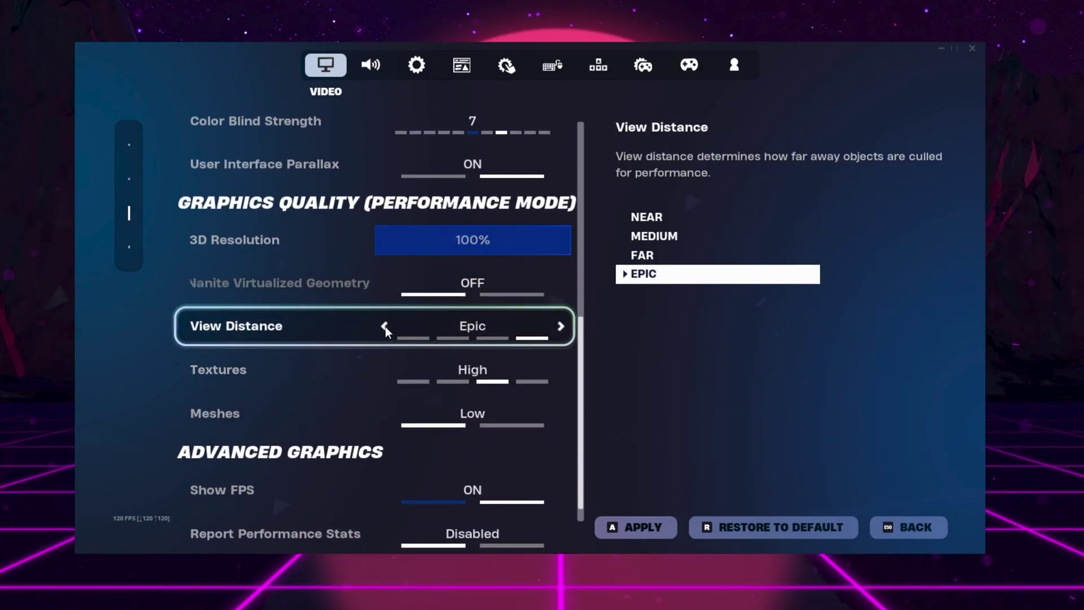
Set View Distance to Near and Textures to Low in the performance-mode graphics quality settings.
left_click(385, 327)
left_click(385, 326)
left_click(385, 327)
left_click(386, 369)
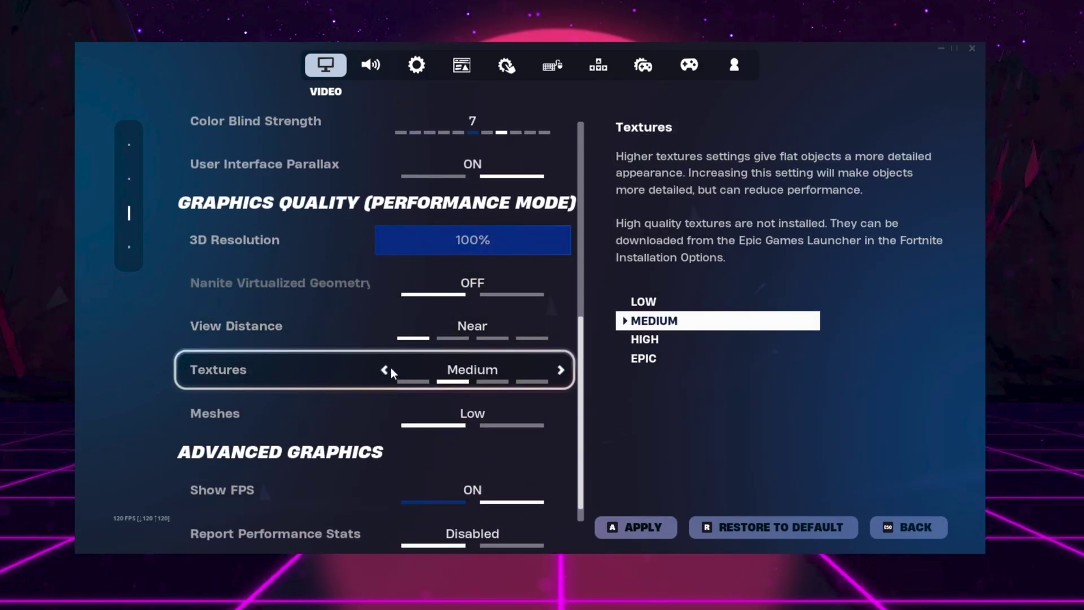
left_click(387, 369)
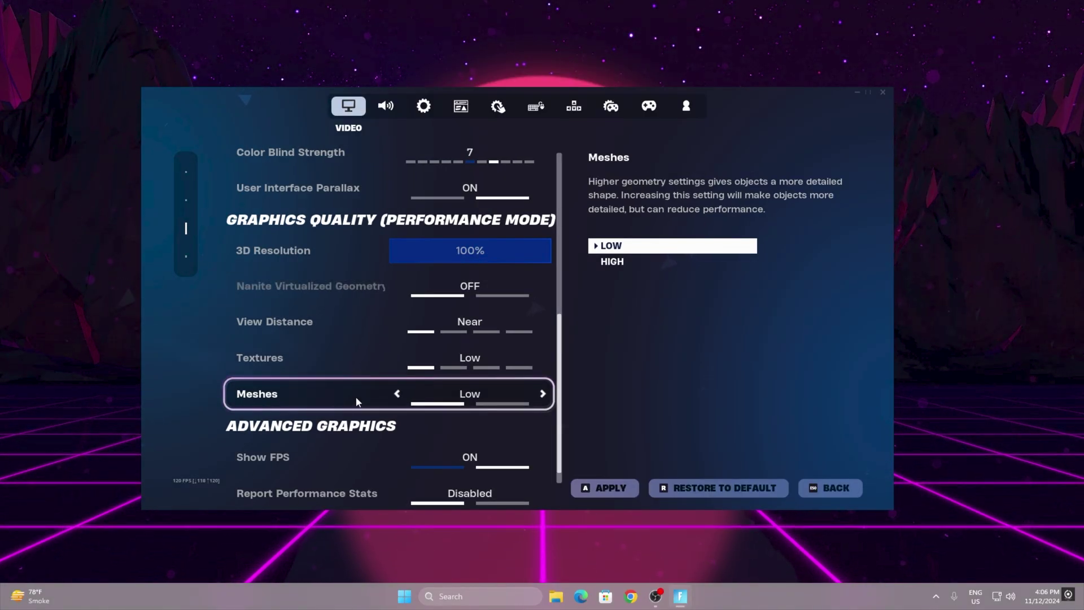
scroll(418, 434, "down", 1)
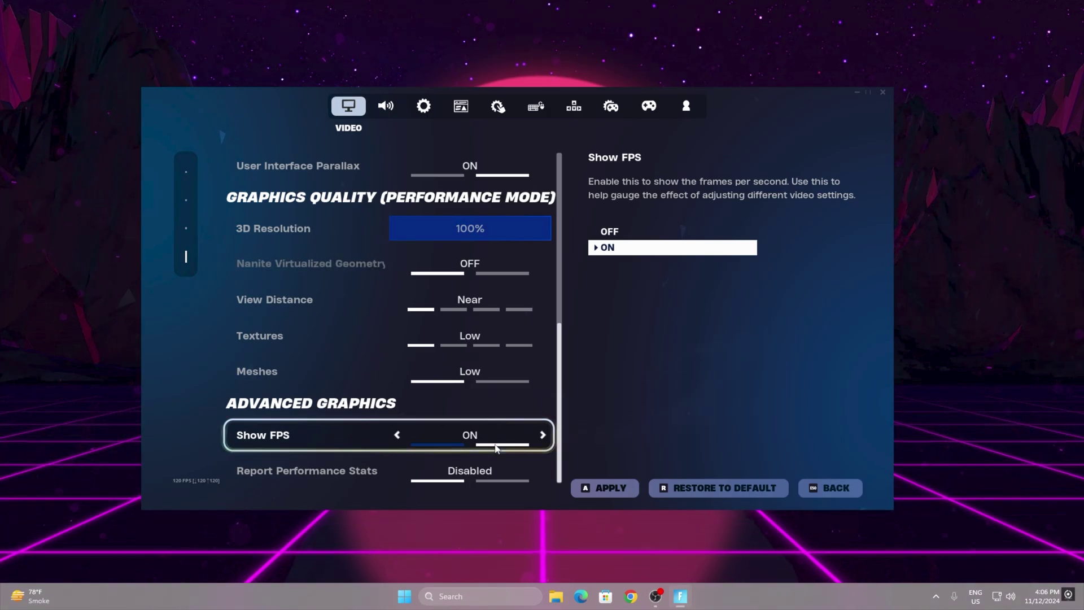
Review the Game settings down to the Sleep Mode & Energy Saving section, and apply and keep the changed video settings.
left_click(416, 112)
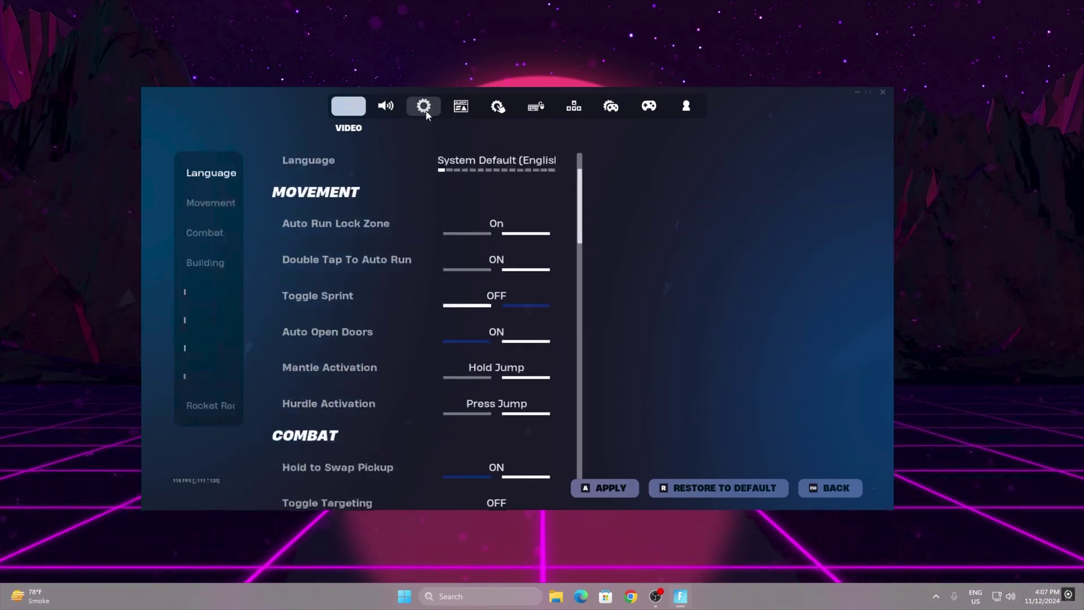
scroll(404, 284, "down", 1)
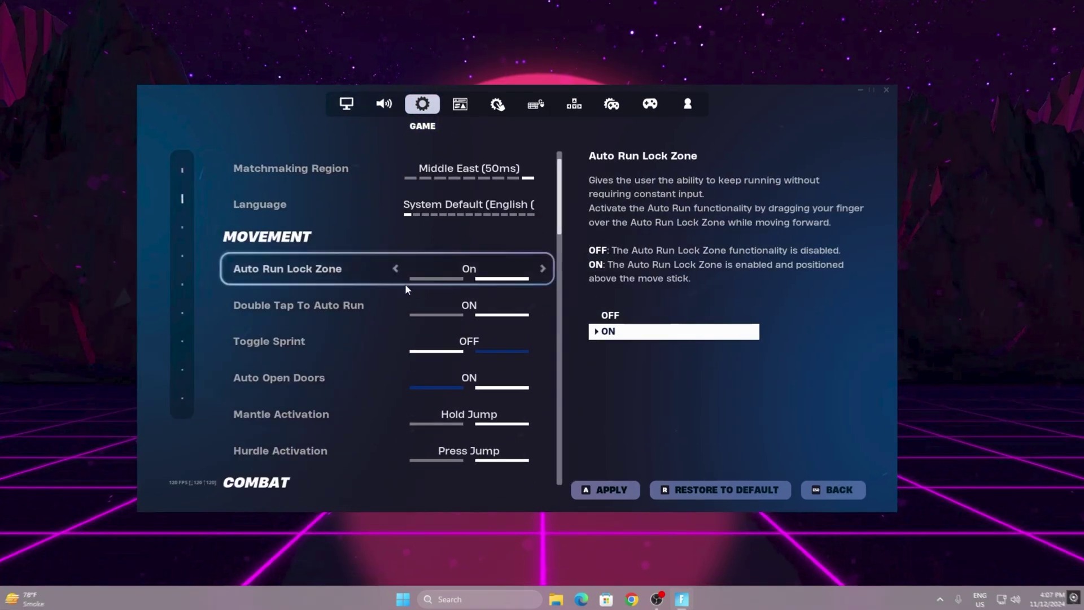
scroll(350, 310, "down", 6)
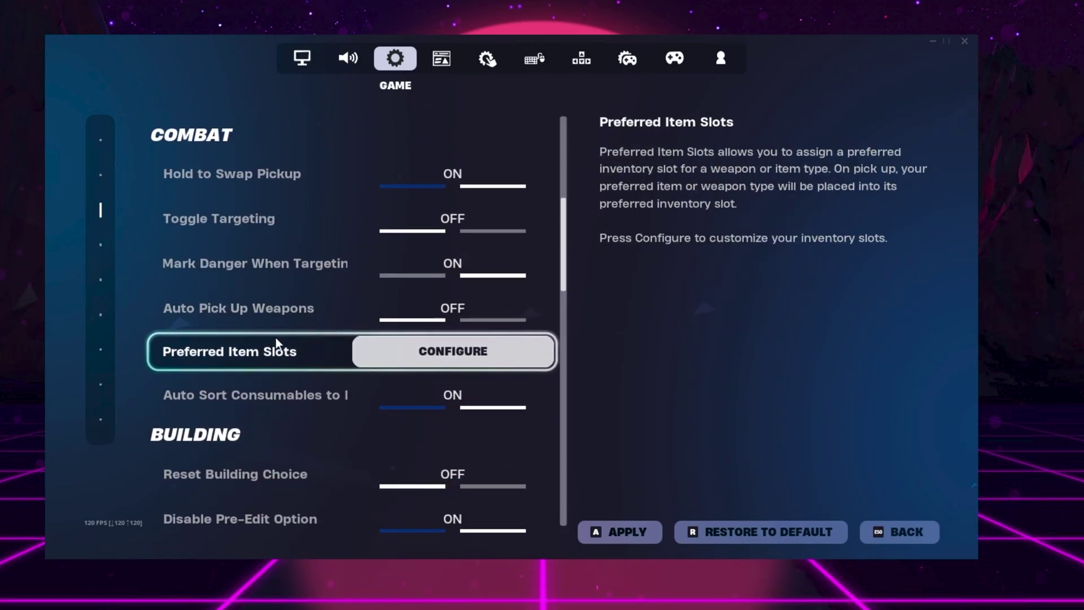
scroll(275, 337, "down", 8)
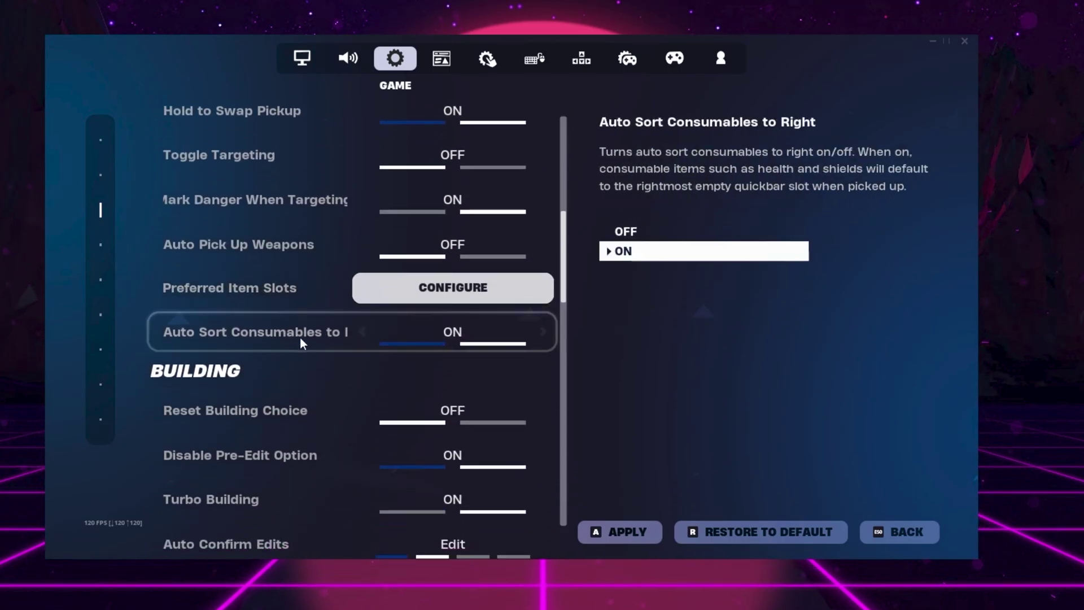
scroll(255, 402, "down", 10)
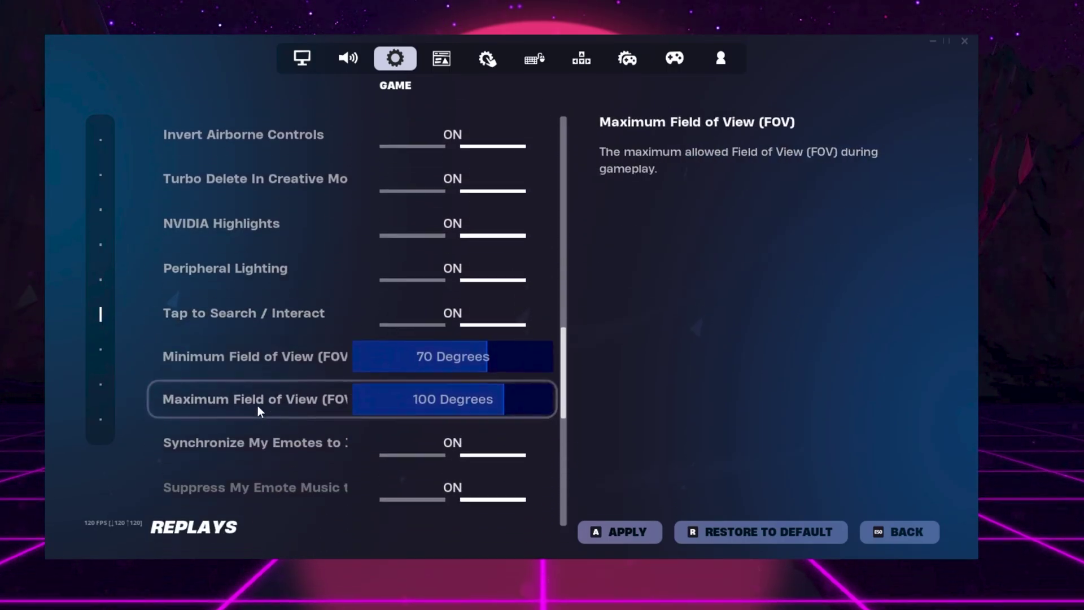
scroll(260, 398, "down", 5)
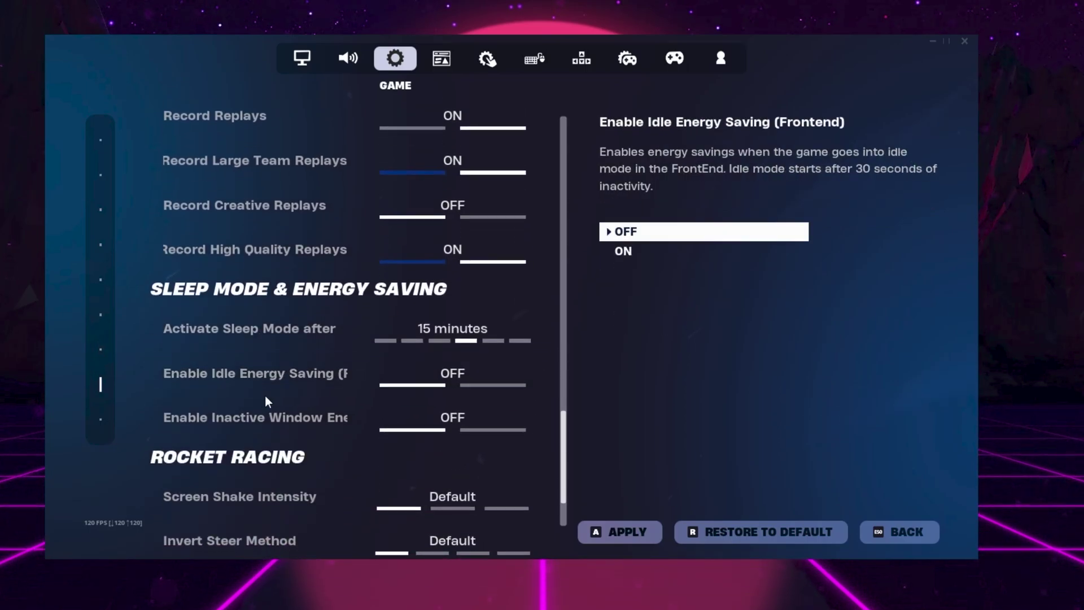
scroll(268, 395, "down", 1)
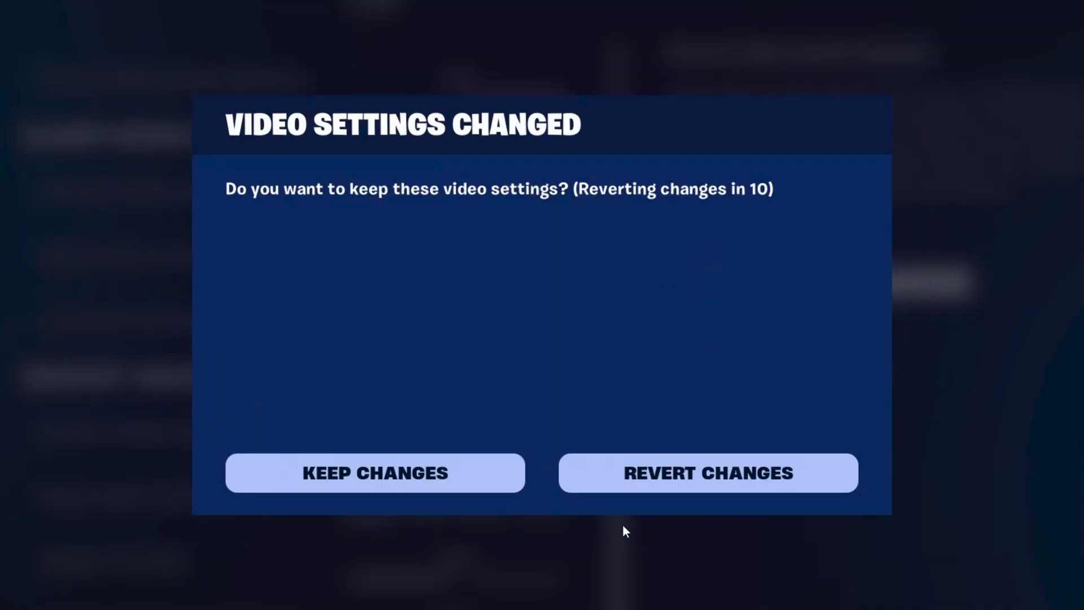
left_click(423, 477)
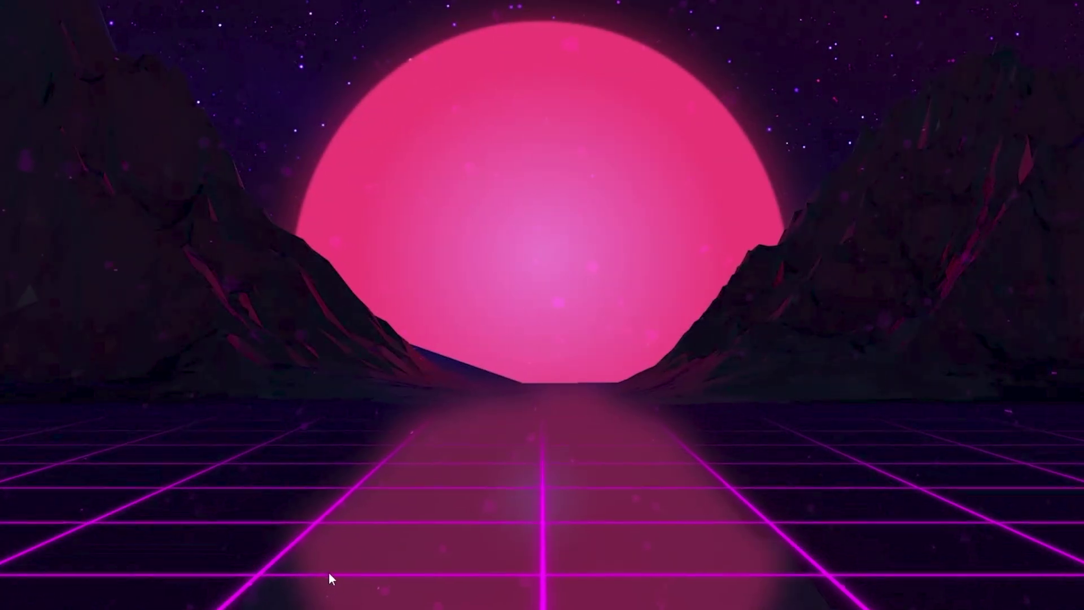
Switch to the Epic Games Launcher and check Fortnite's management settings, including file verification and launch options.
key("super")
type("ep")
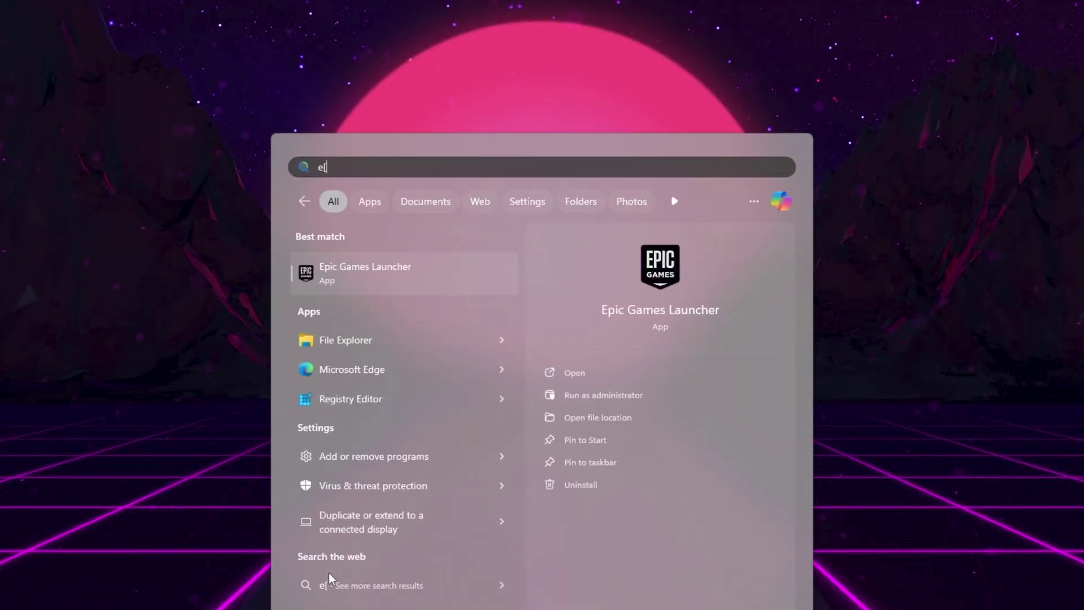
key("Return")
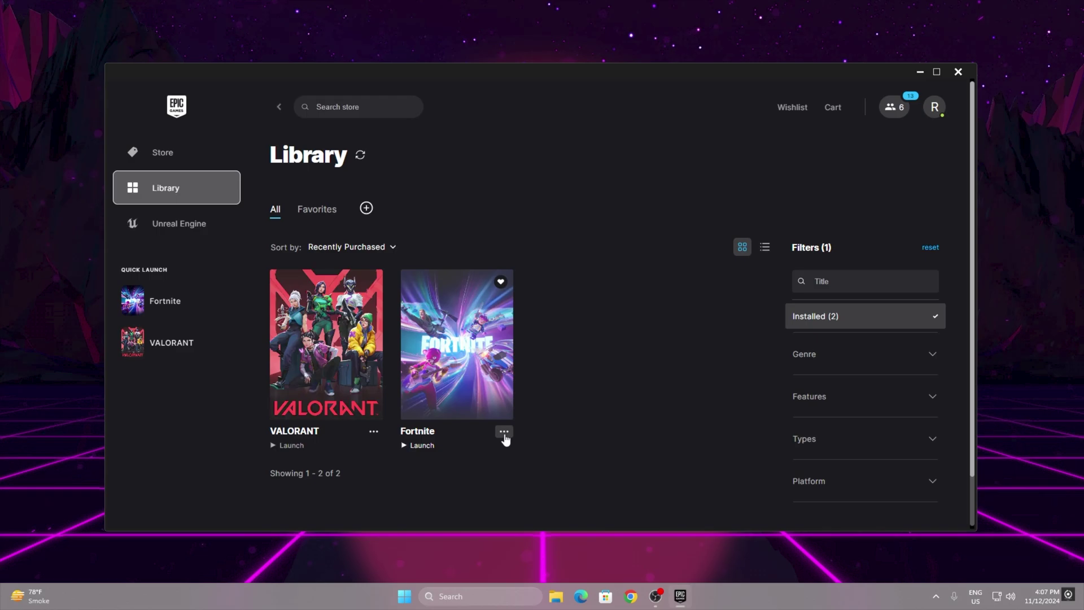
left_click(504, 432)
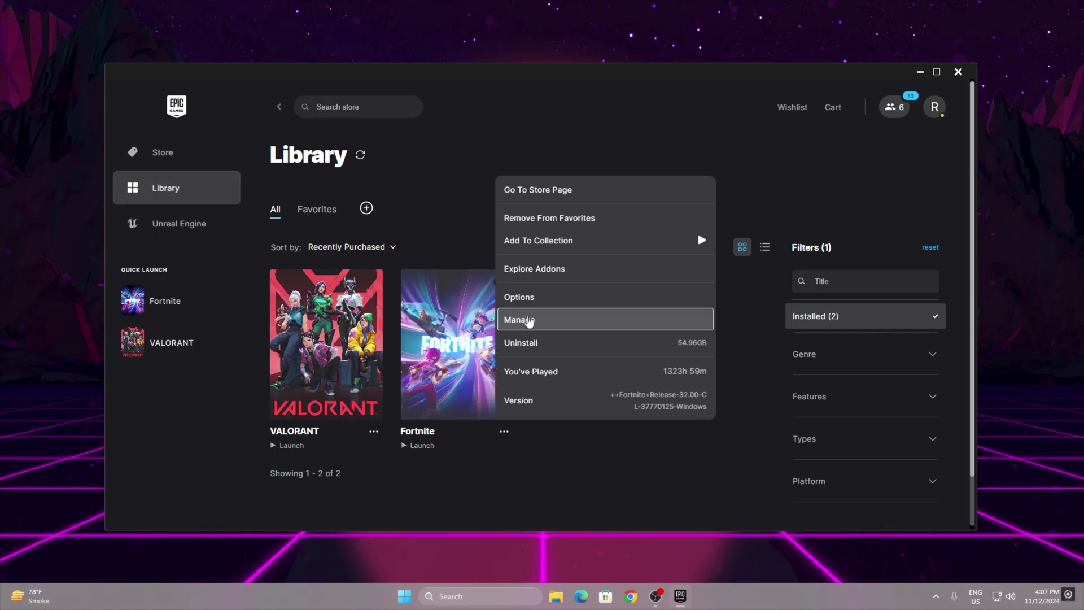
left_click(536, 320)
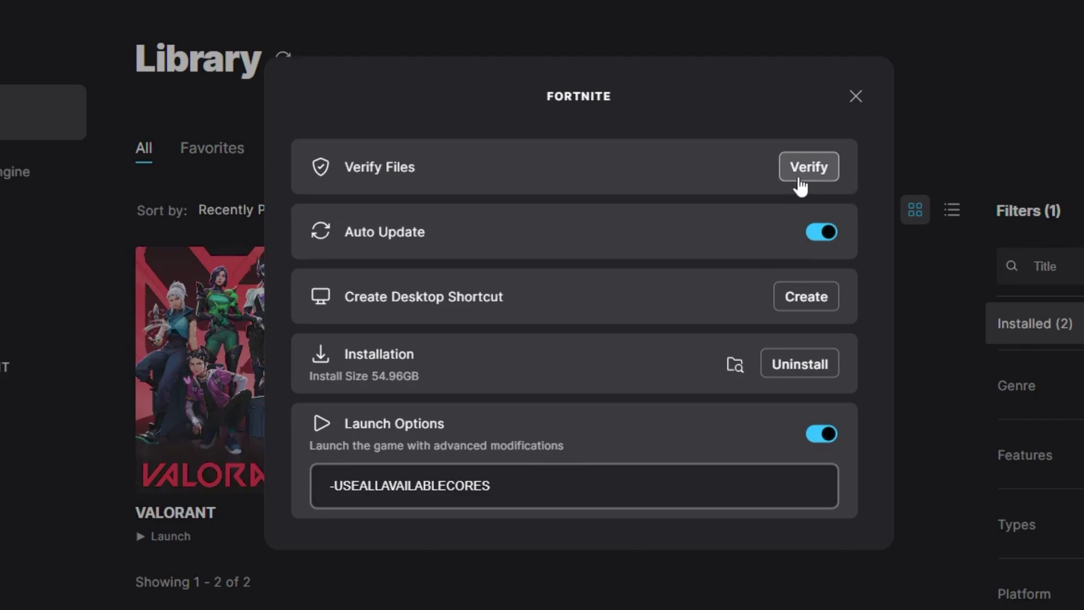
left_click(853, 100)
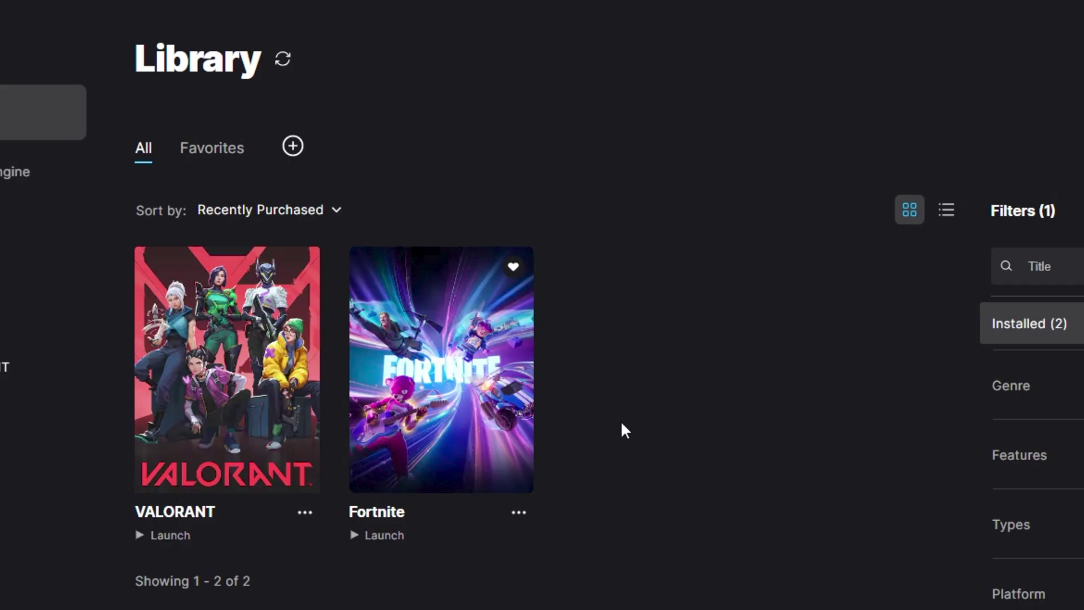
Apply Fortnite's installation options with DirectX 12 Shaders and Pre-download Streamed Assets selected, leaving out Save the World and High Resolution Textures.
left_click(518, 512)
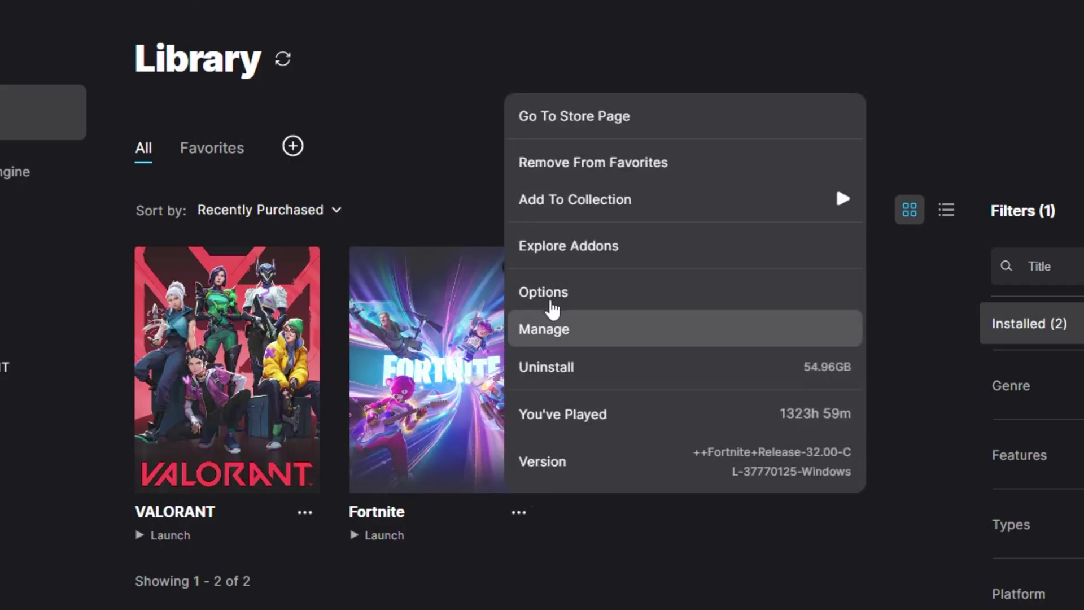
left_click(552, 300)
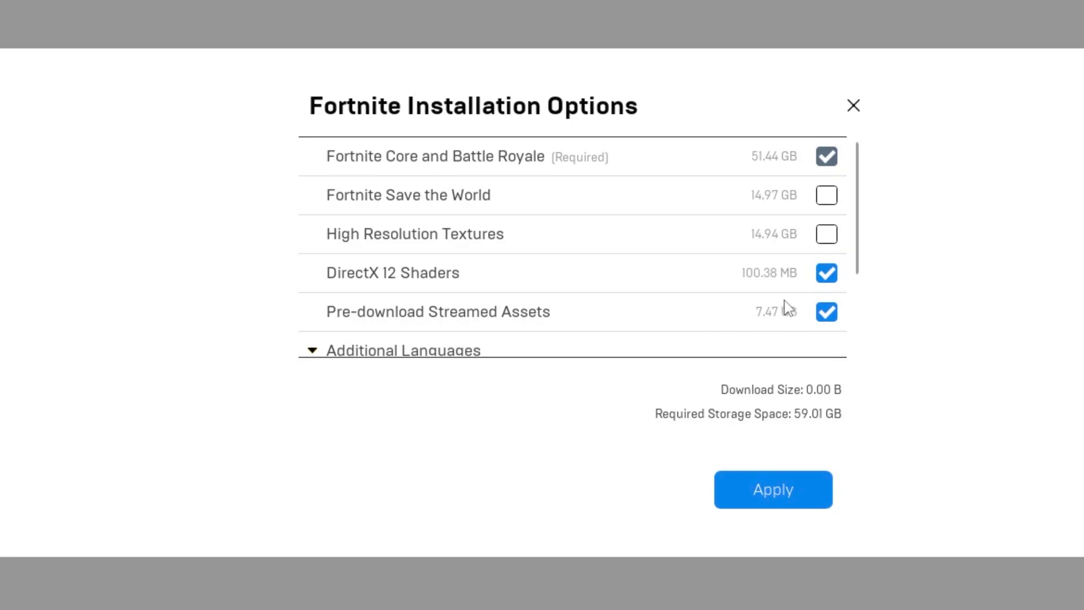
left_click(762, 472)
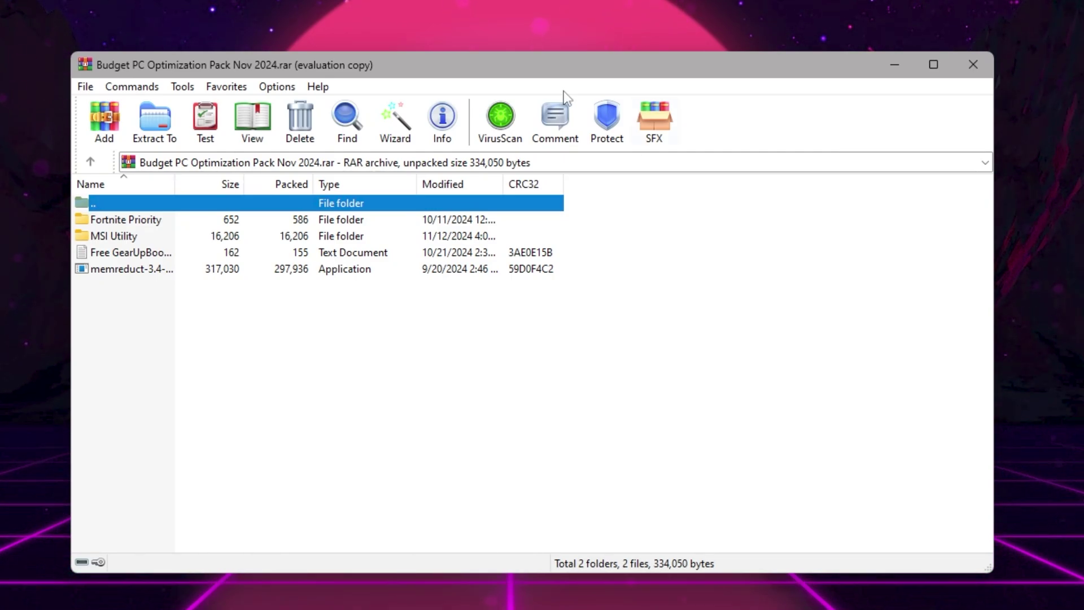
Close the Budget PC Optimization Pack archive and open the extracted Fortnite Priority folder from the desktop.
left_click(981, 67)
left_click_drag(617, 128, 304, 282)
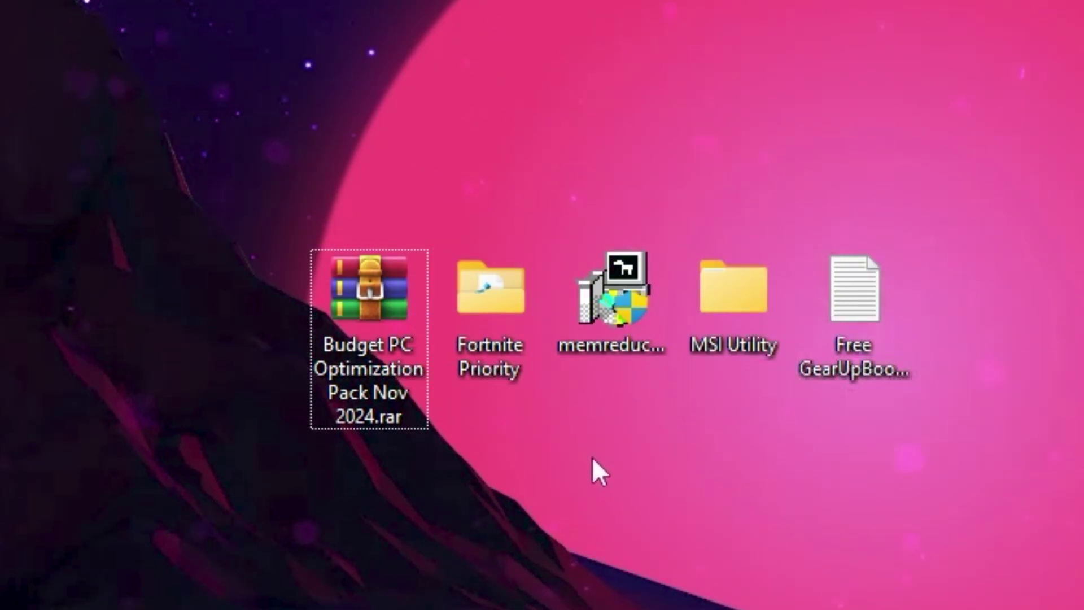
double_click(485, 278)
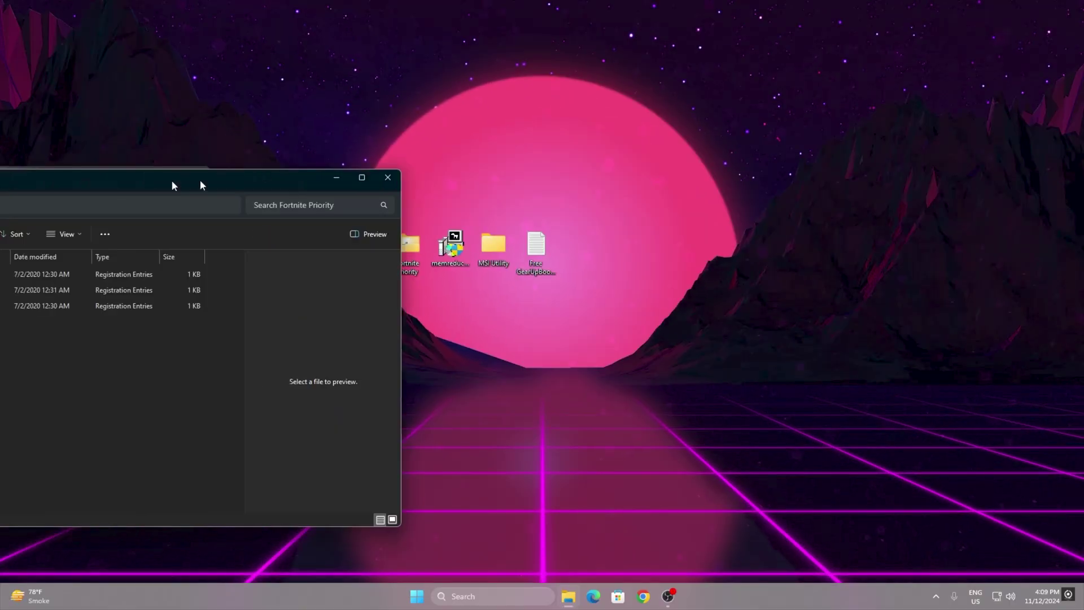
left_click_drag(200, 179, 609, 97)
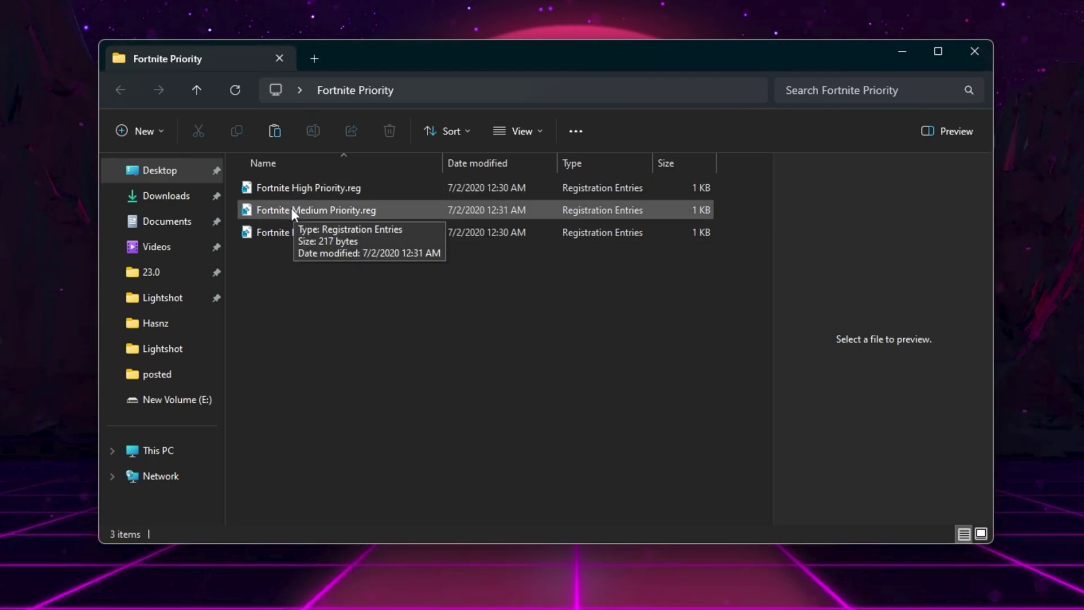
Add Fortnite Medium Priority.reg to the Windows registry and close the Fortnite Priority folder.
double_click(345, 209)
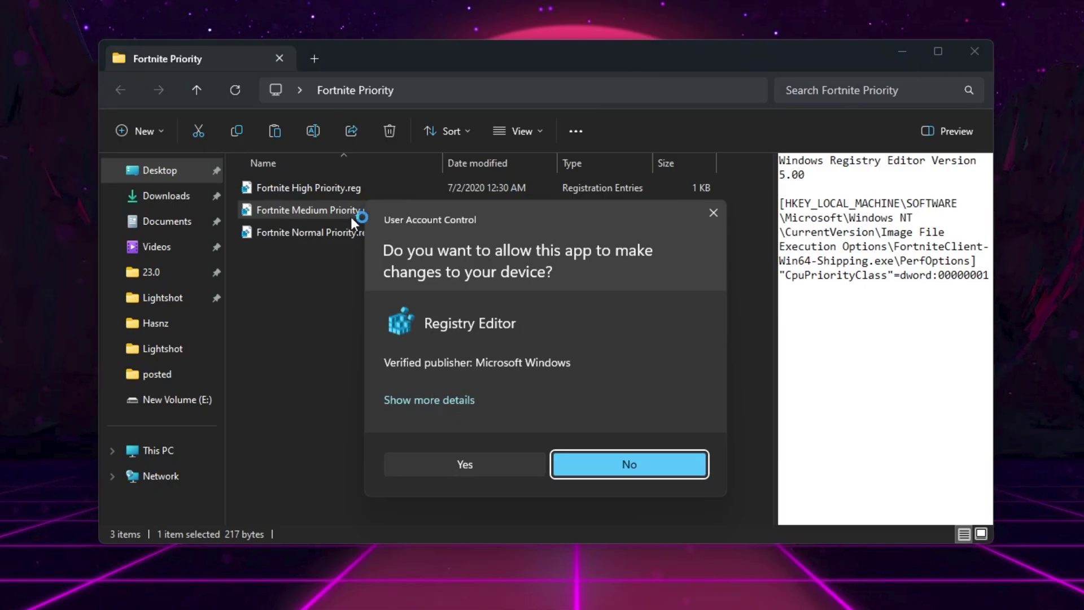
left_click(454, 465)
left_click(689, 358)
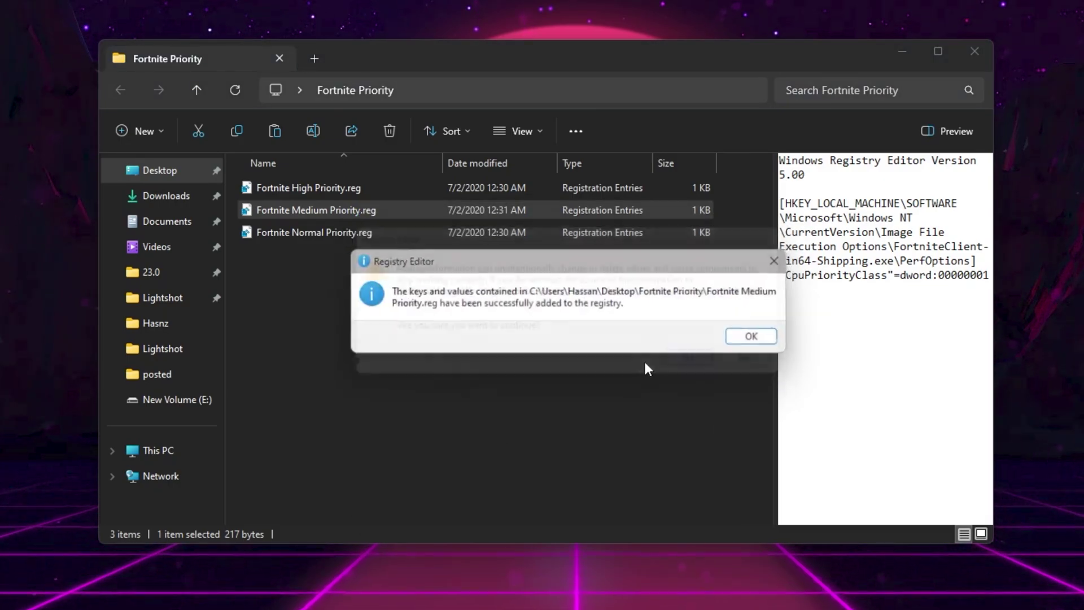
left_click(744, 337)
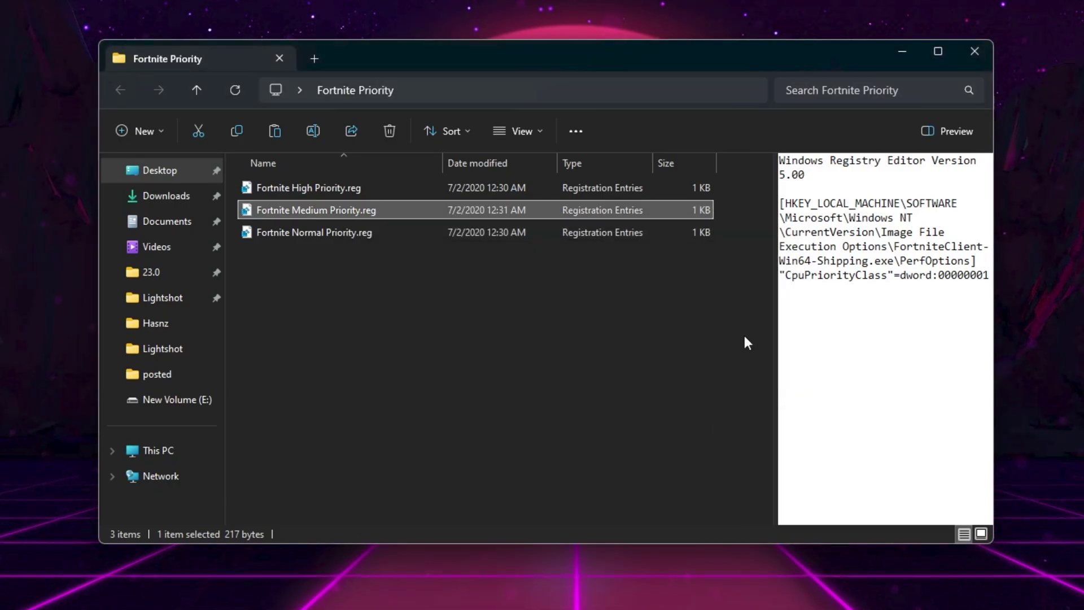
left_click(966, 52)
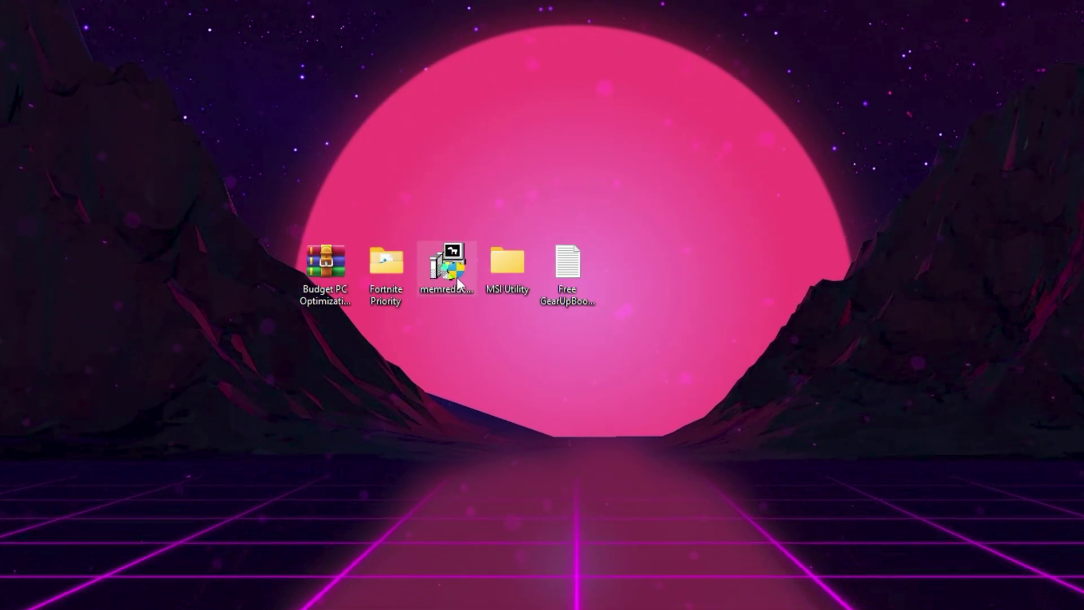
Launch the installed Mem Reduct program and decline its language pack update.
key("super+s")
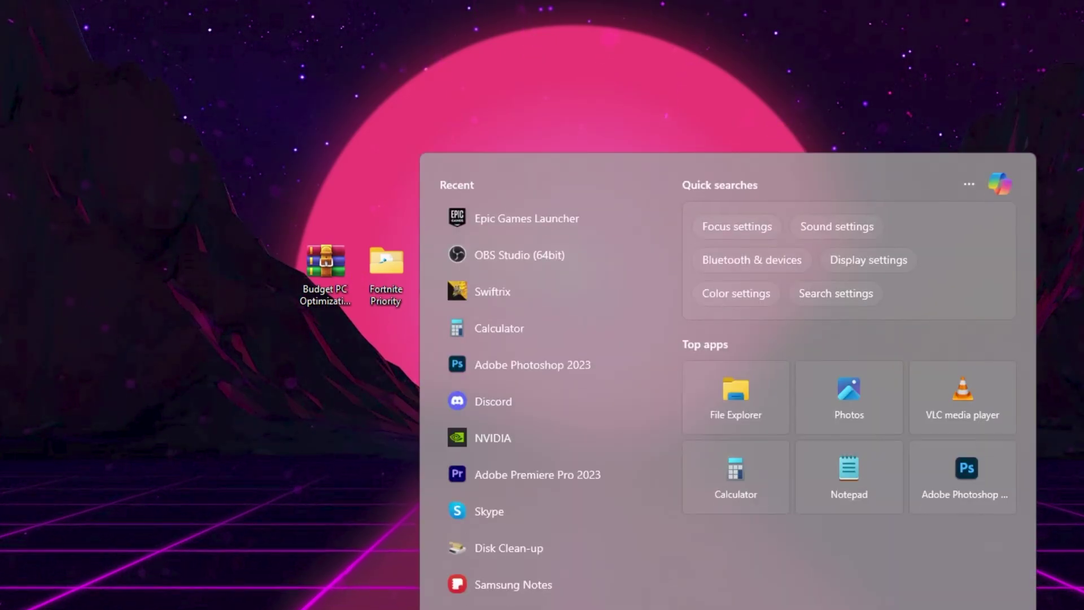
type("me")
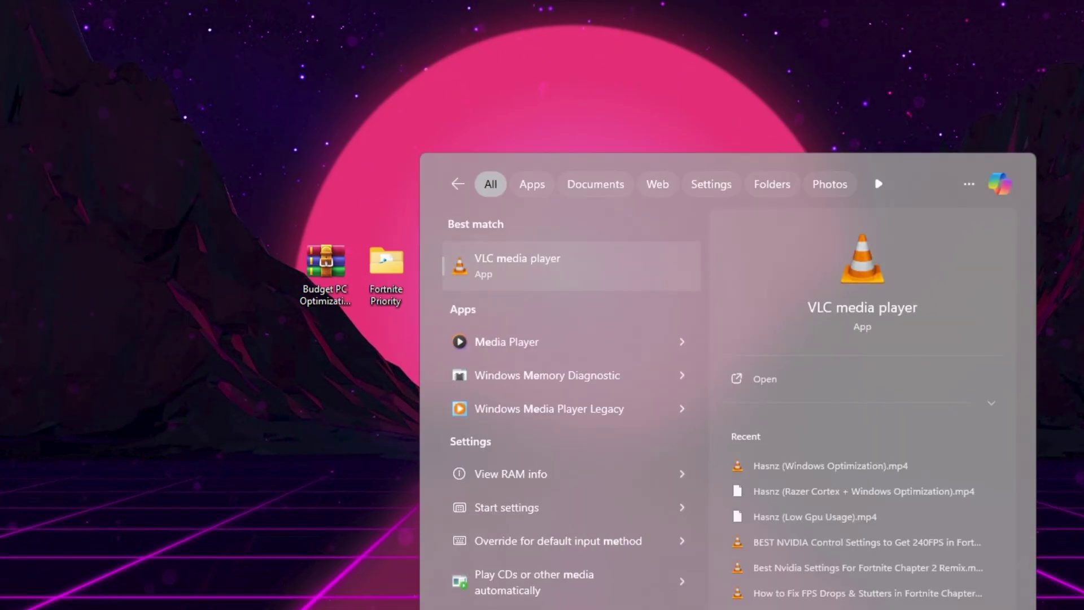
type("m")
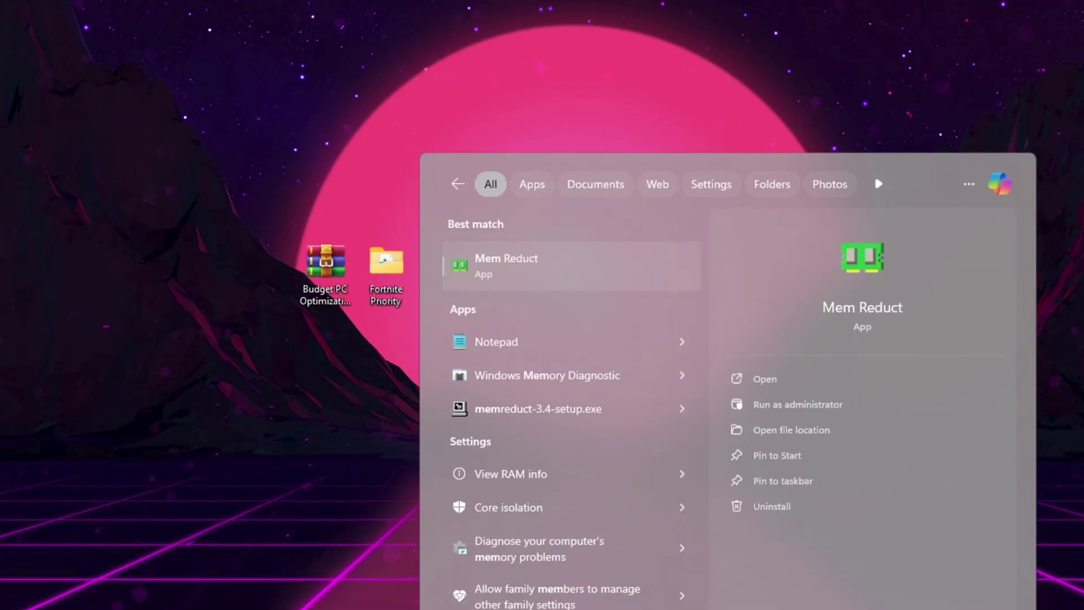
left_click(519, 261)
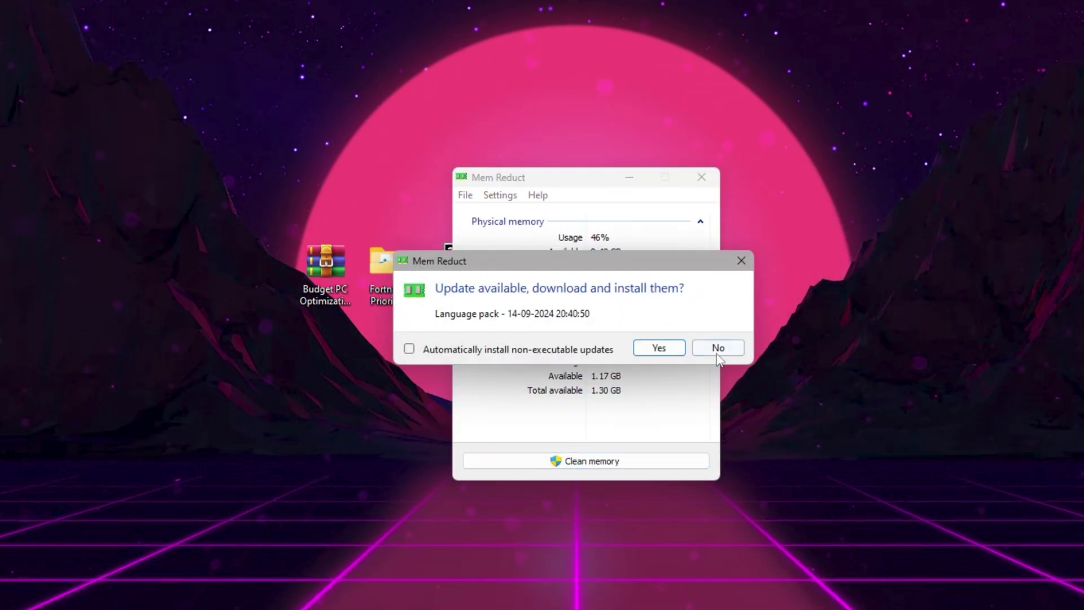
left_click(716, 353)
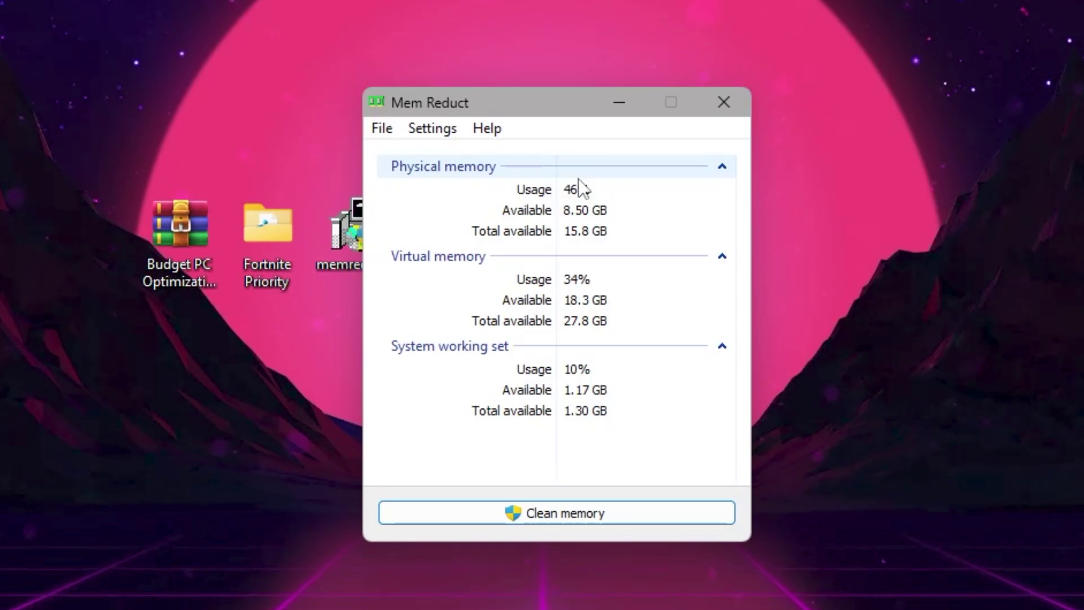
Start the memory cleaning in Mem Reduct with administrator approval and close the program window.
left_click(558, 516)
left_click(433, 534)
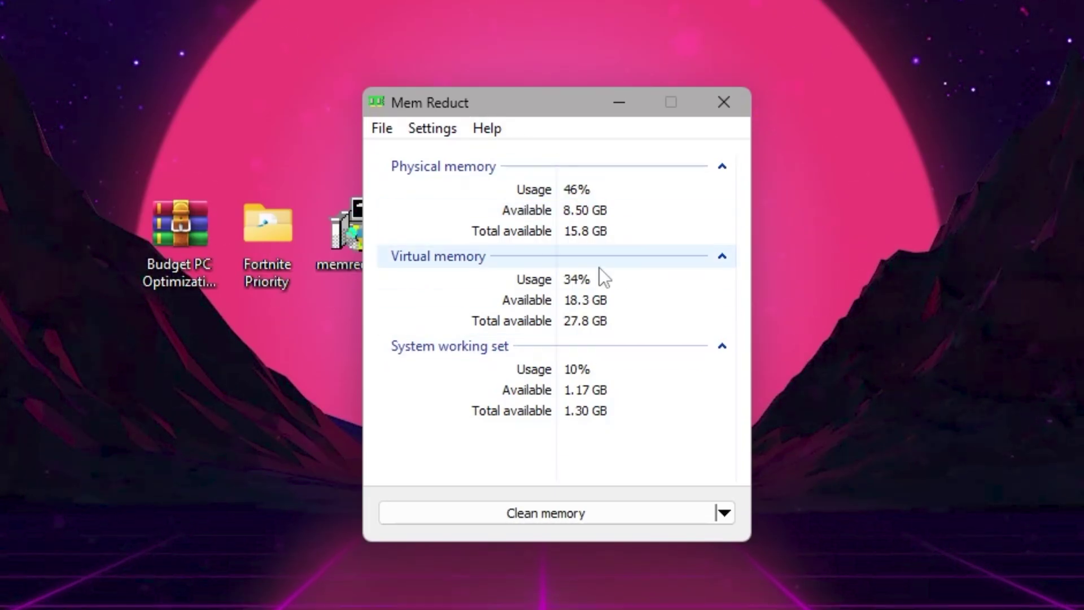
left_click(724, 102)
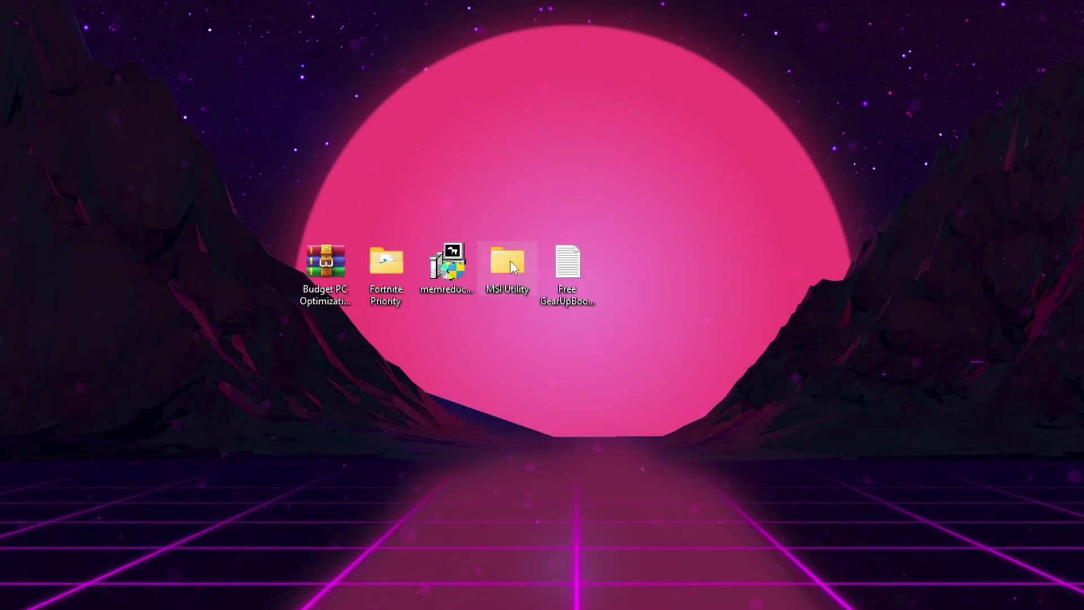
Copy MSI_util_v3.exe out of MSI_util_v3.zip in the MSI Utility folder and place it beside the other desktop icons.
double_click(508, 260)
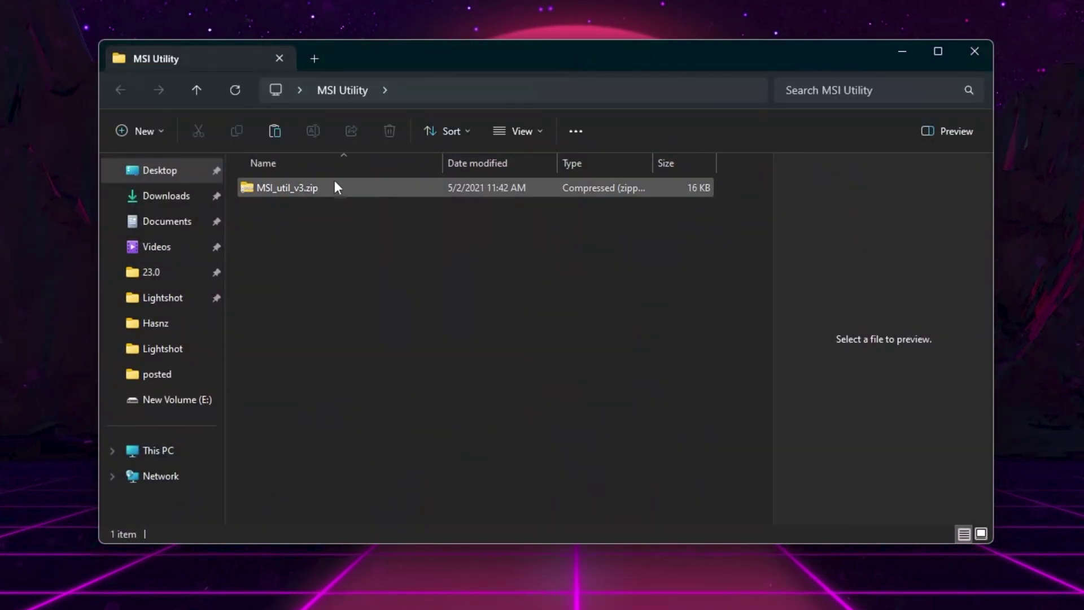
double_click(315, 192)
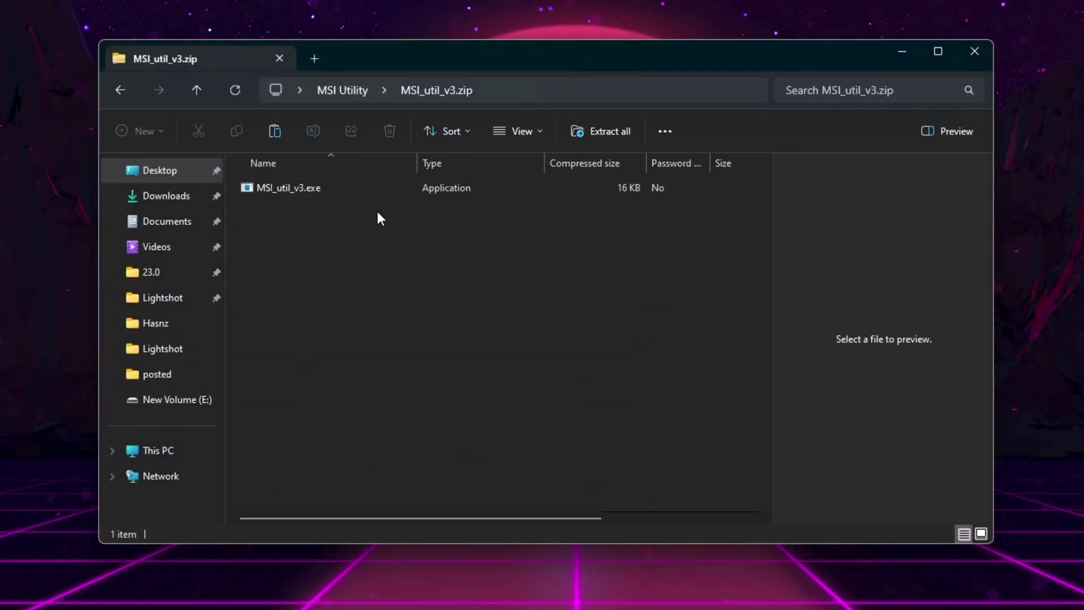
left_click_drag(291, 188, 1064, 318)
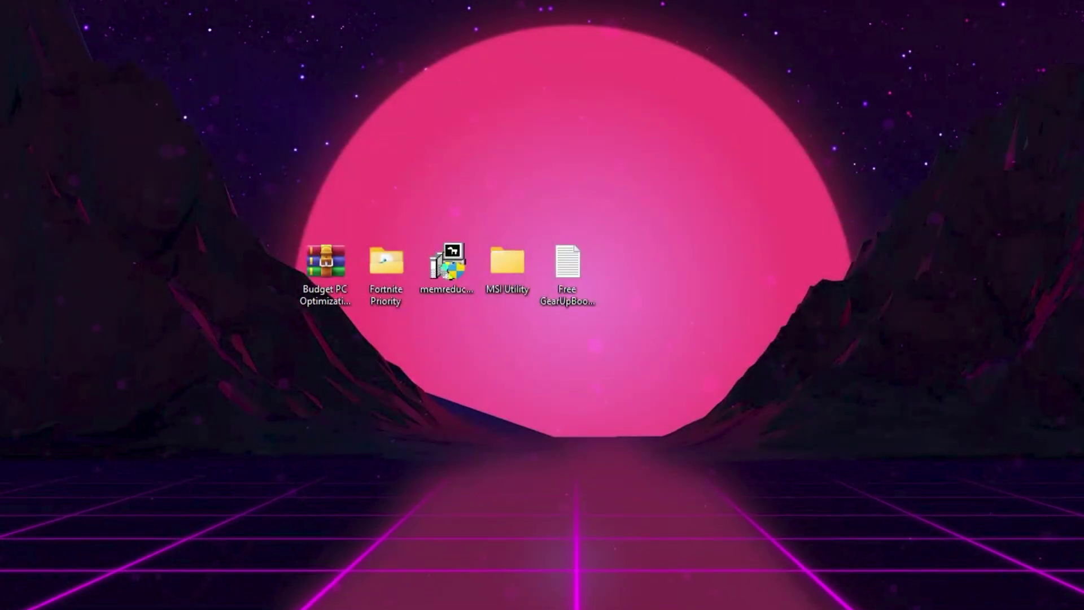
left_click_drag(682, 262, 622, 270)
Run MSI_util_v3.exe with administrator approval and select the NVIDIA GeForce RTX 3070 in its device list.
right_click(631, 261)
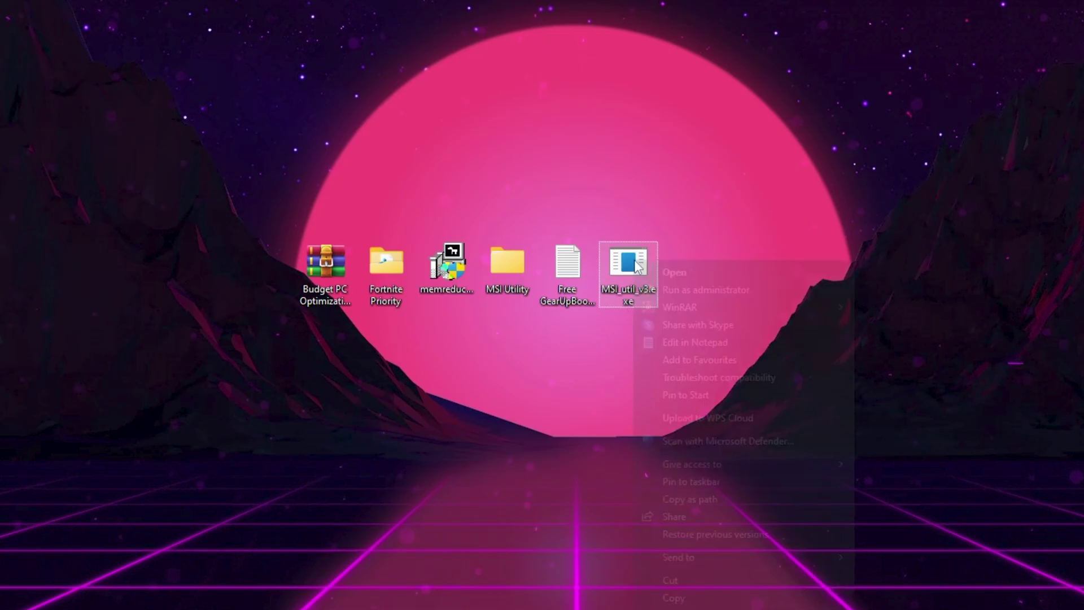
left_click(686, 288)
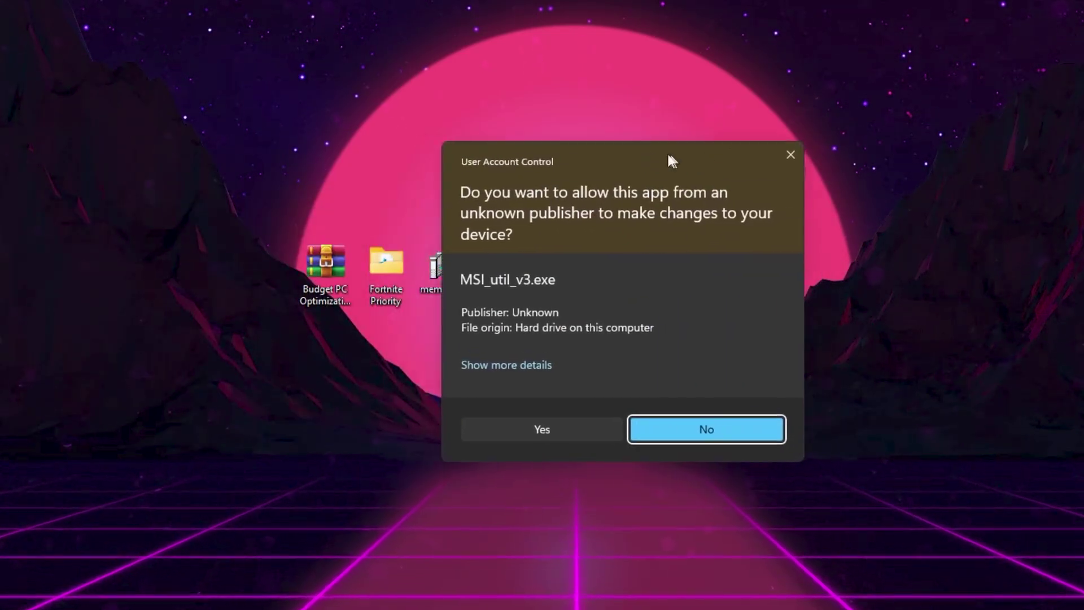
left_click(534, 424)
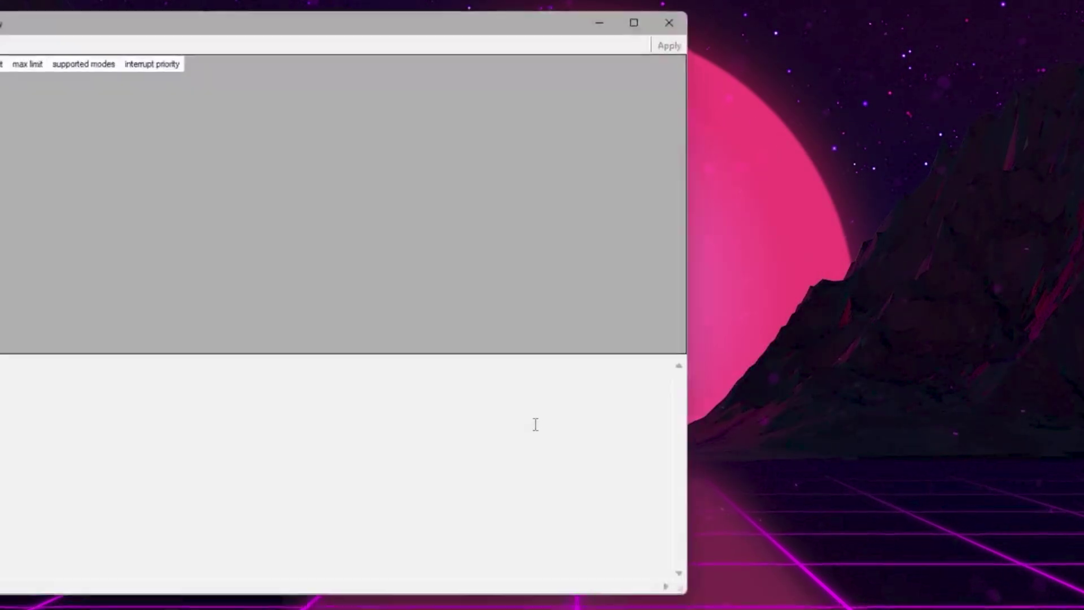
left_click_drag(388, 50, 705, 56)
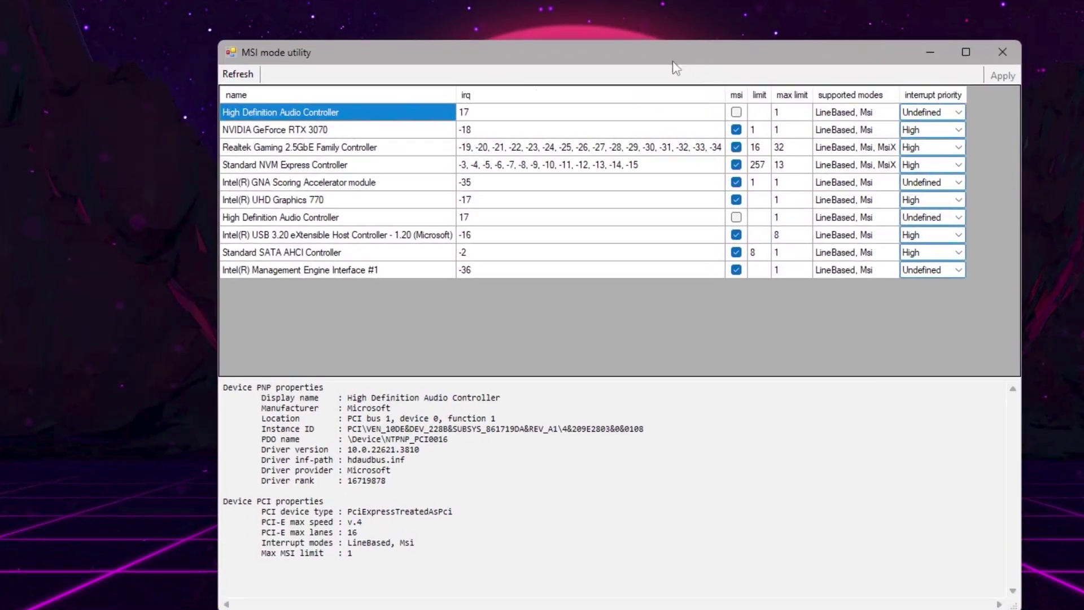
left_click(304, 131)
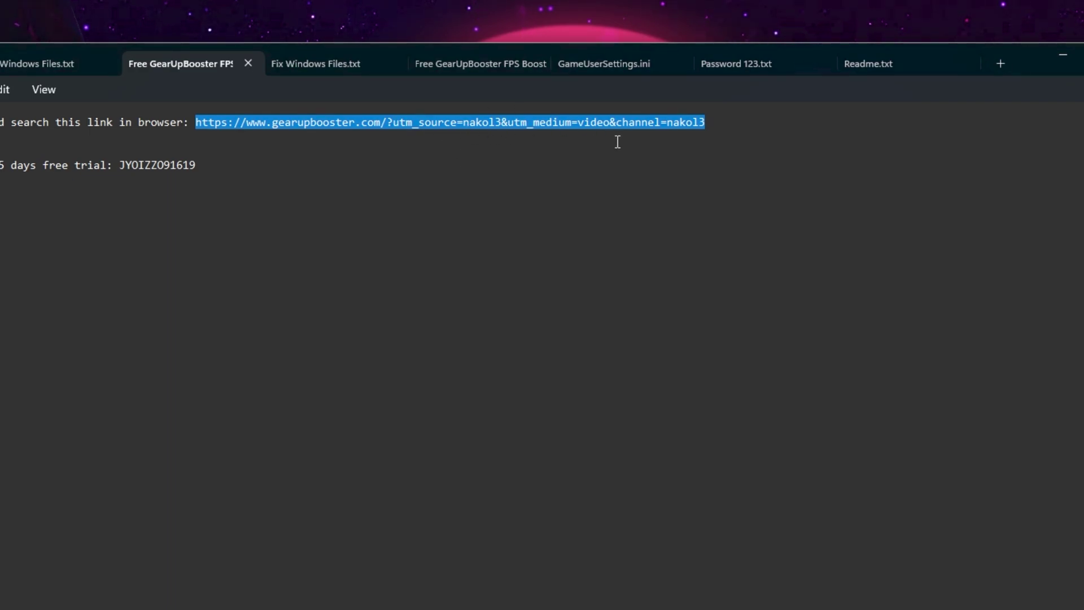
Minimize the GearUpBooster text file, look through the popular games in GearUP Booster and return to its home page.
left_click(1062, 56)
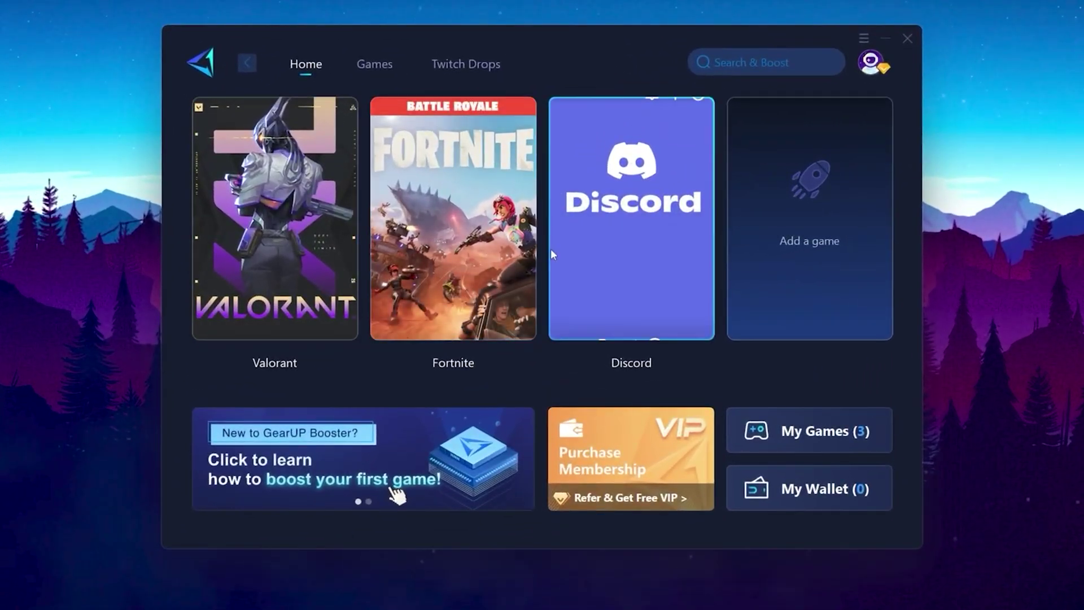
mouse_move(550, 247)
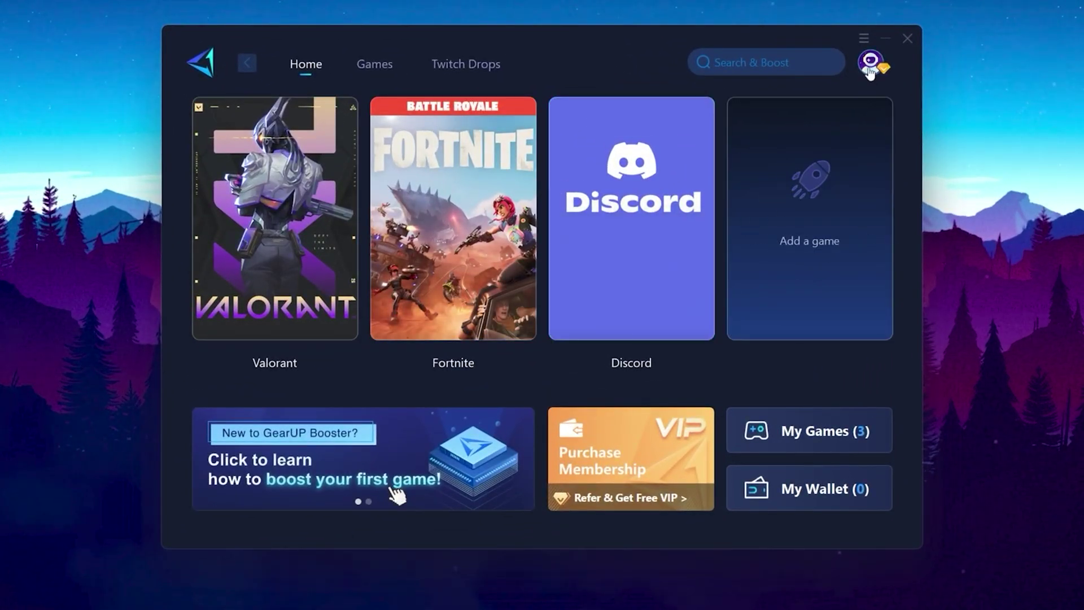
mouse_move(874, 67)
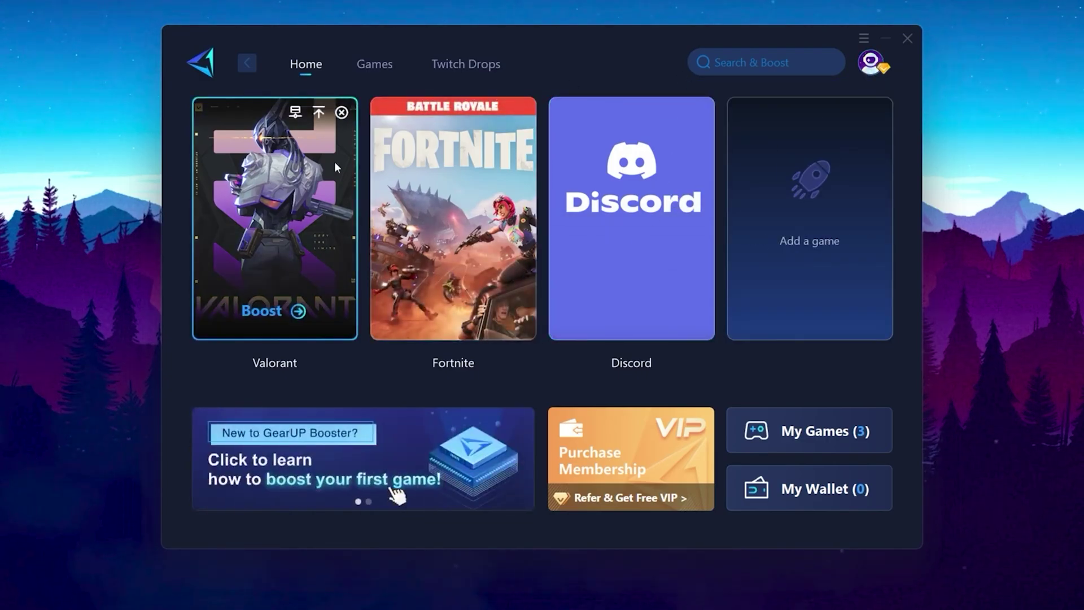
mouse_move(439, 218)
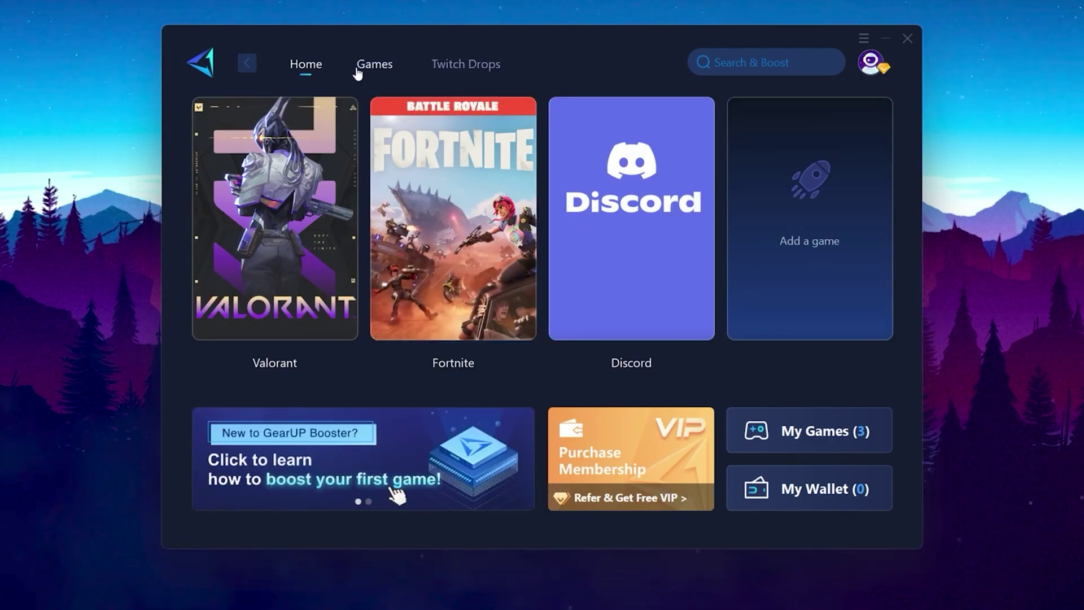
left_click(374, 65)
mouse_move(361, 271)
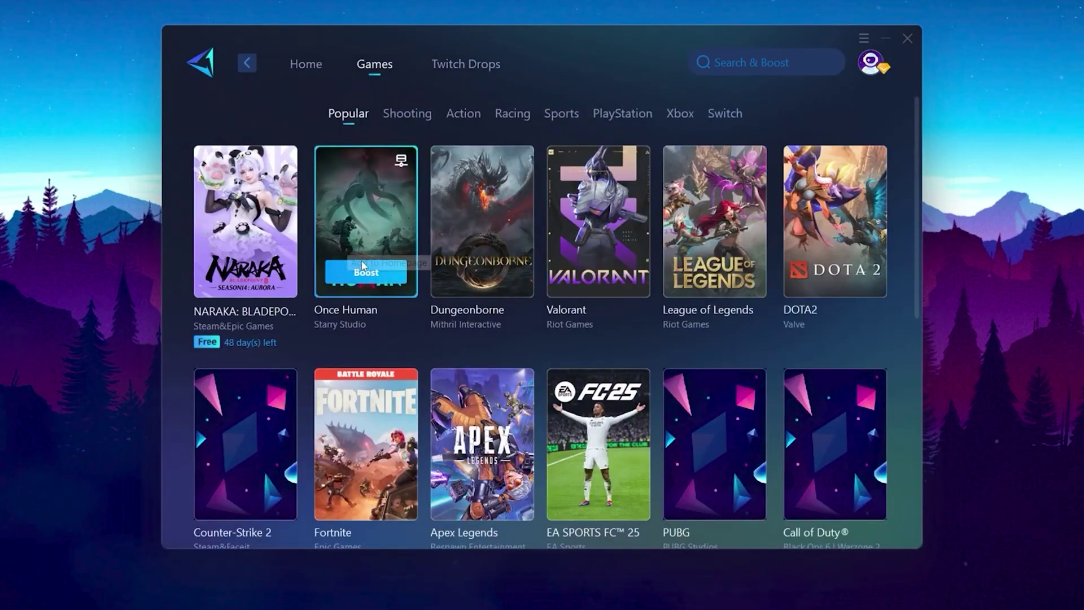
left_click(314, 73)
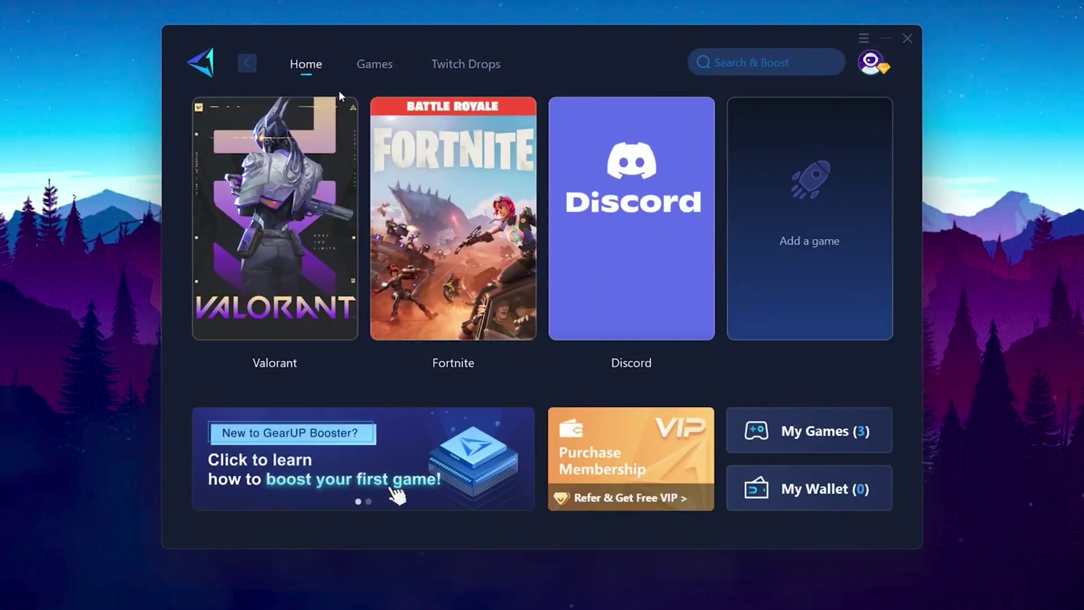
Boost and launch Fortnite from GearUP Booster, and bring the booster window back to check ping and routing.
mouse_move(457, 287)
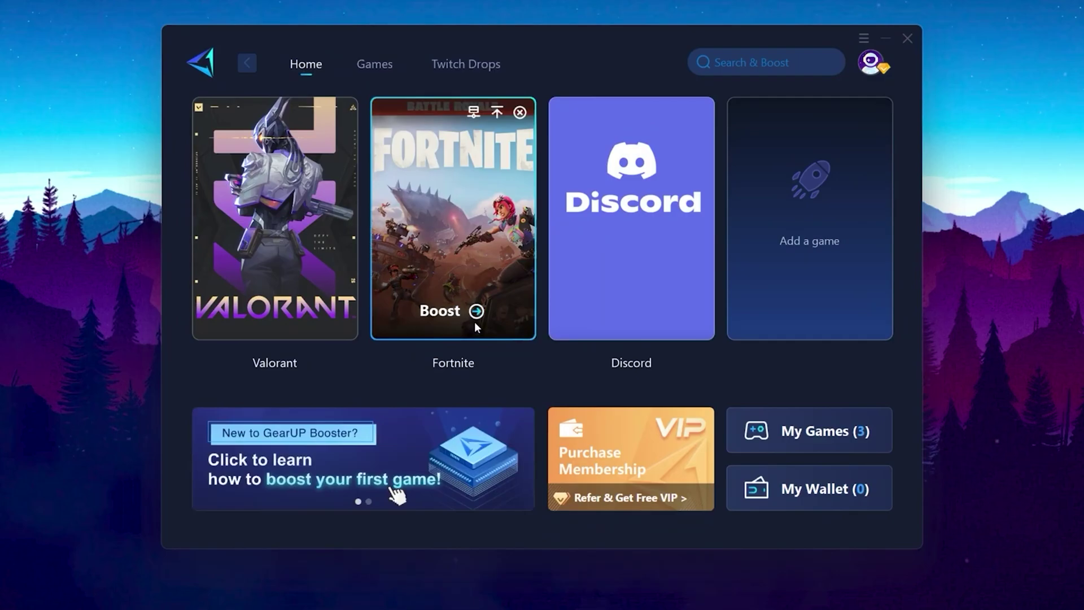
left_click(452, 314)
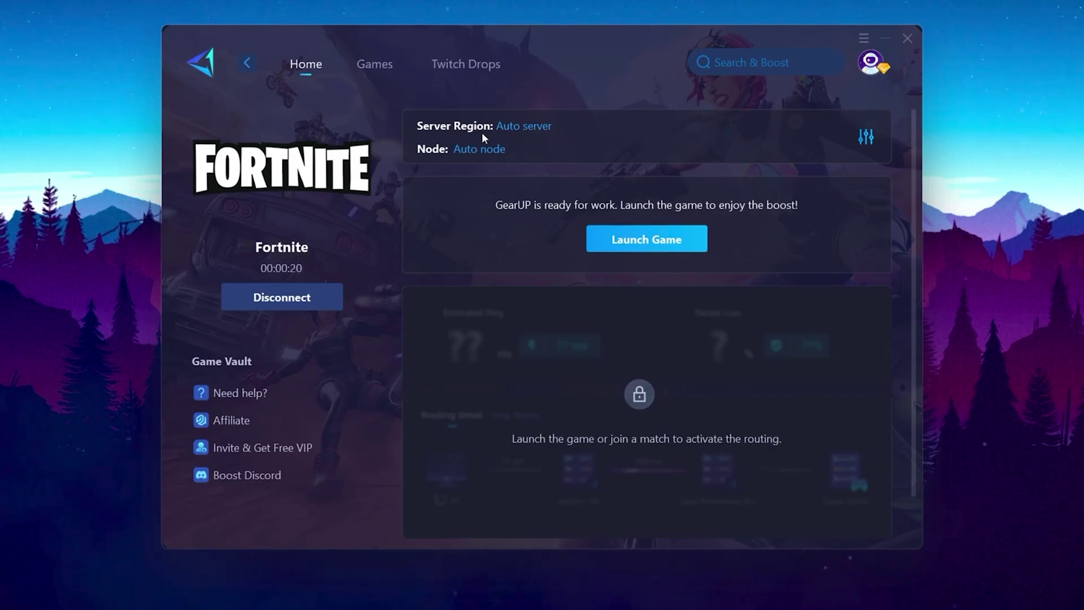
left_click(635, 247)
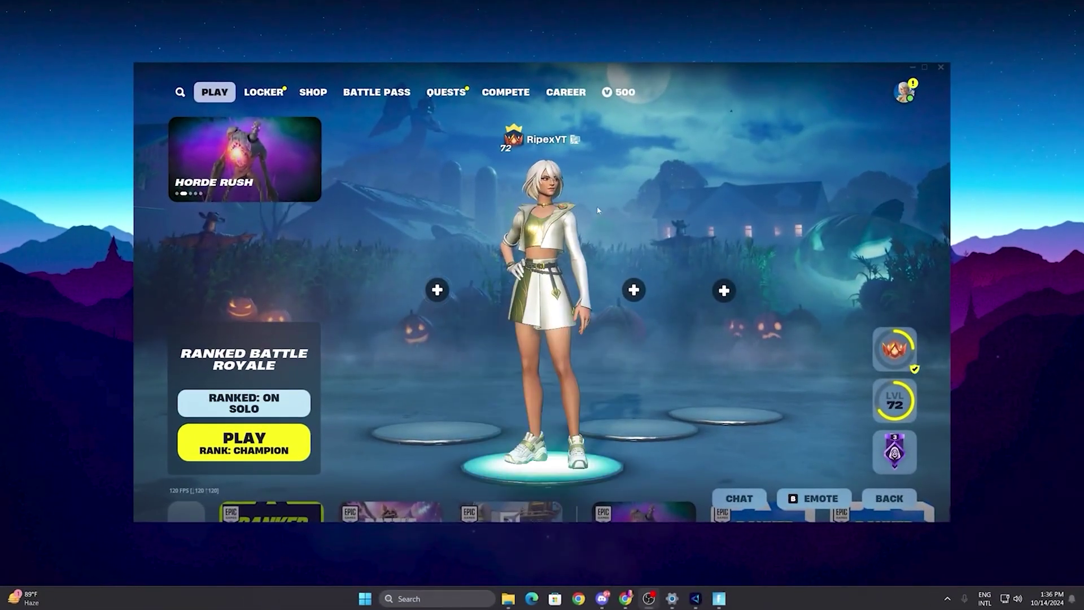
left_click(695, 600)
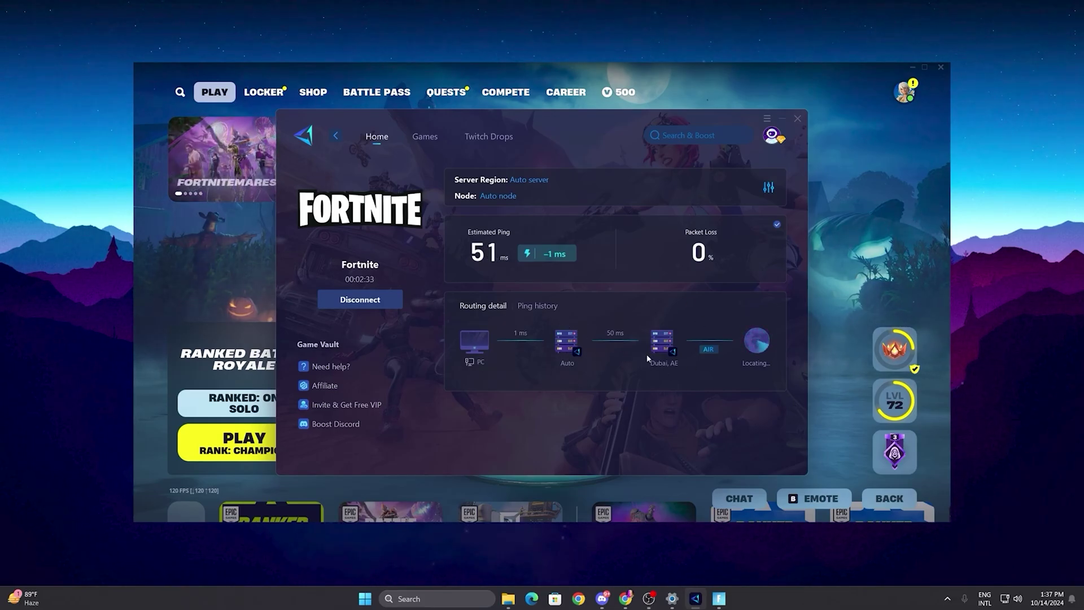
mouse_move(718, 350)
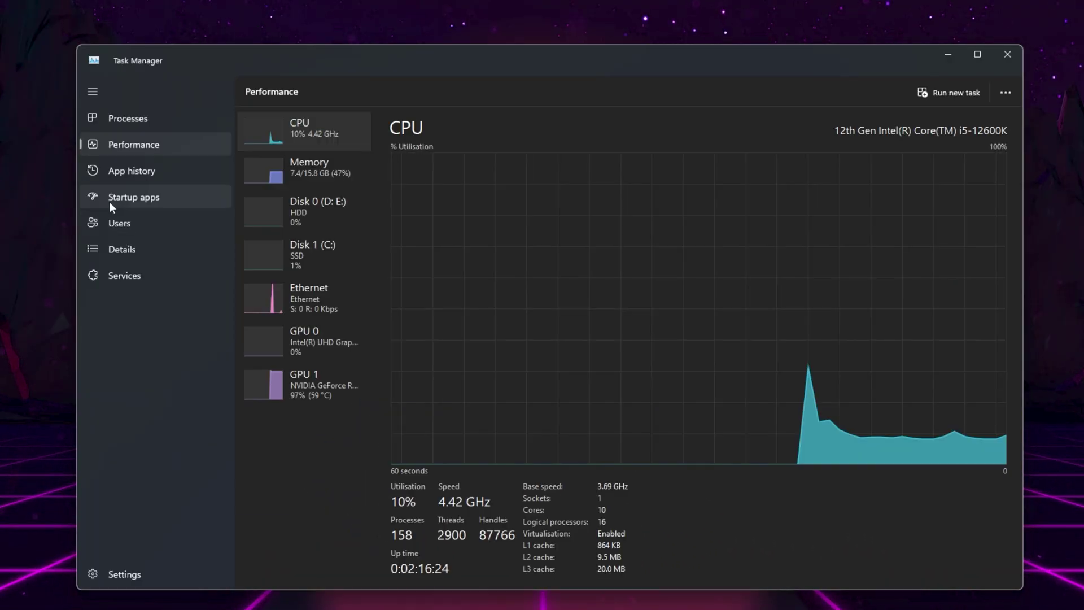
Examine the startup apps in Task Manager by start-up impact, view the options for Update.exe, and sort the list by name.
left_click(109, 201)
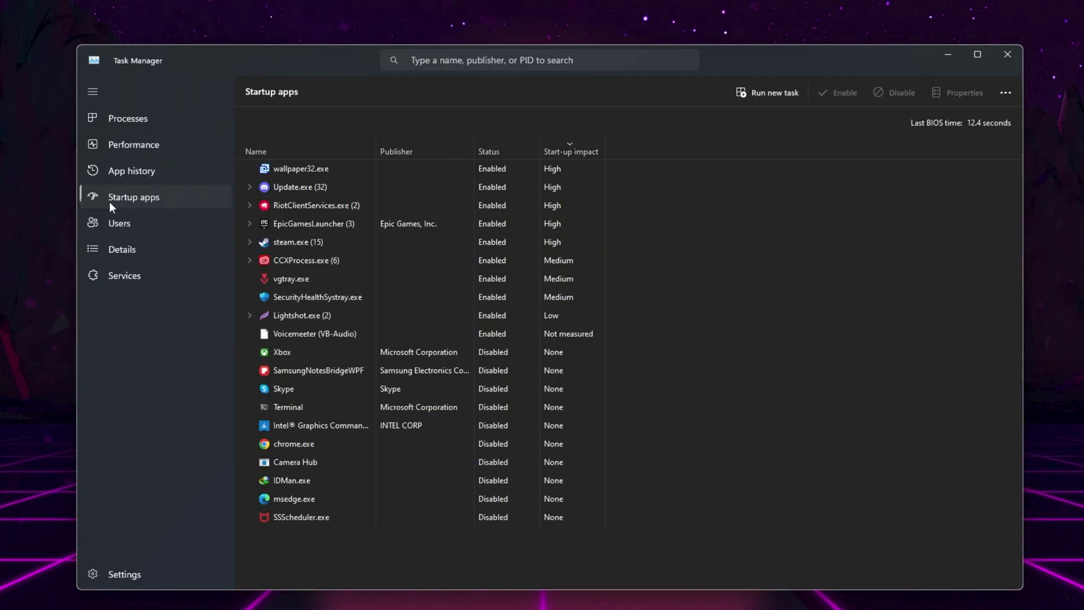
left_click(569, 148)
left_click(570, 149)
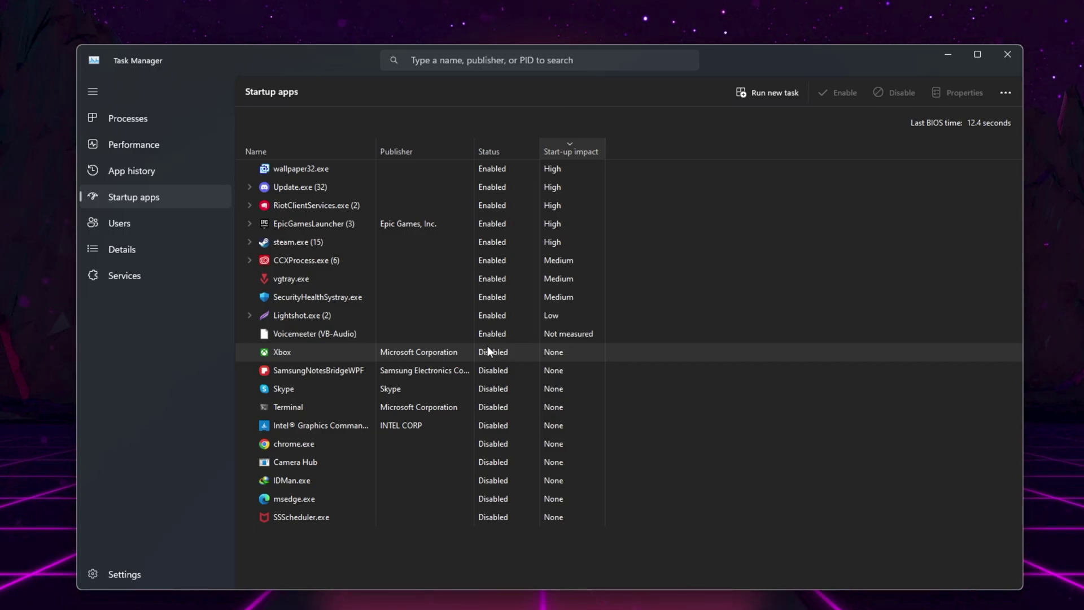
right_click(303, 188)
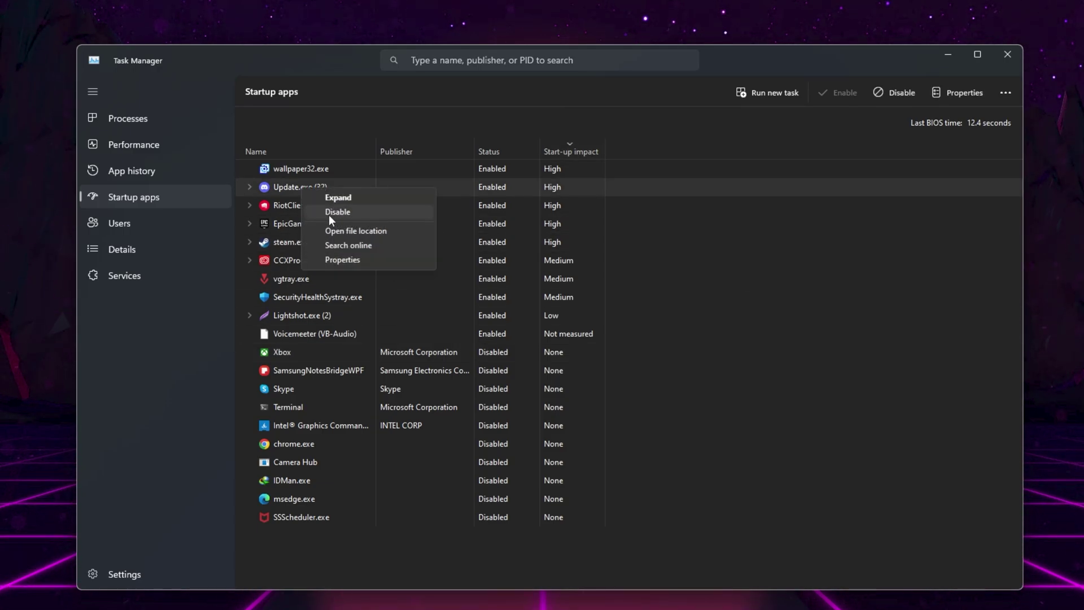
left_click(356, 152)
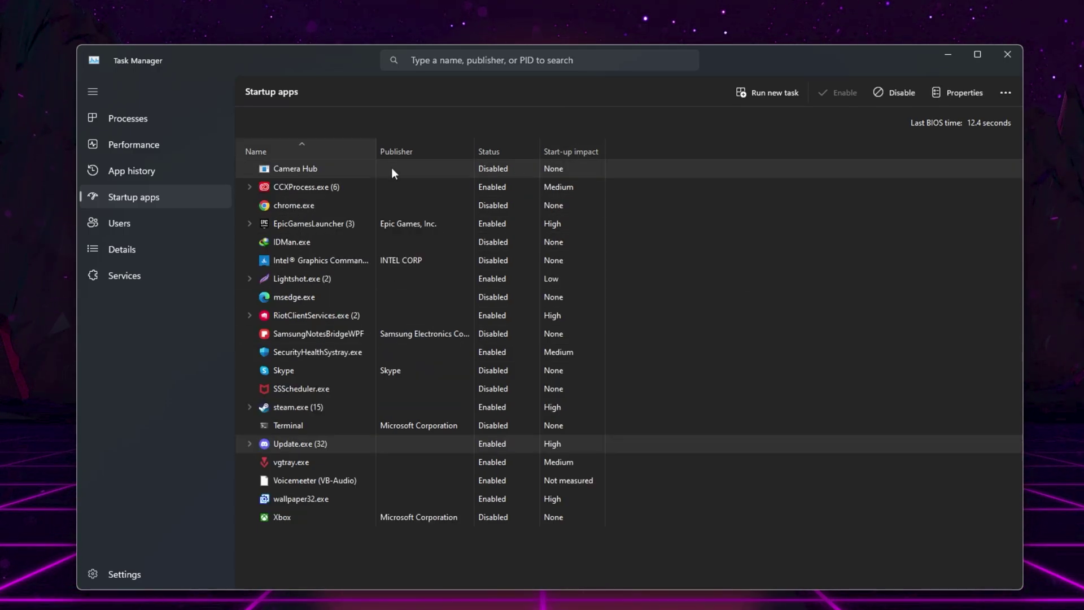
left_click(333, 152)
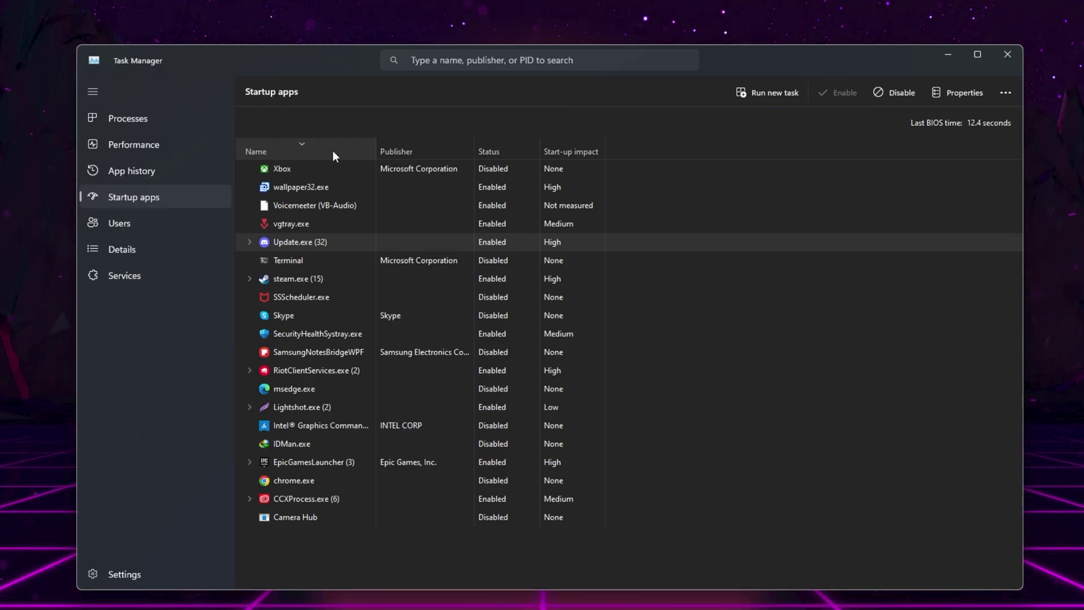
Review the Windows services from W onward in Task Manager, including WalletService and the Xbox services, and close Task Manager.
left_click(124, 273)
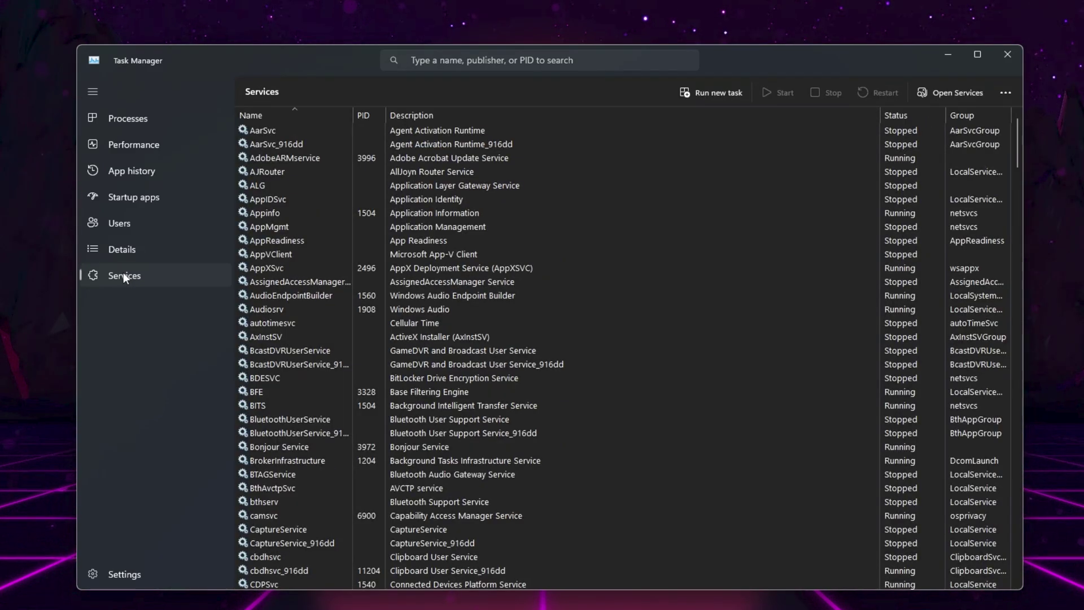
left_click(297, 209)
key("w")
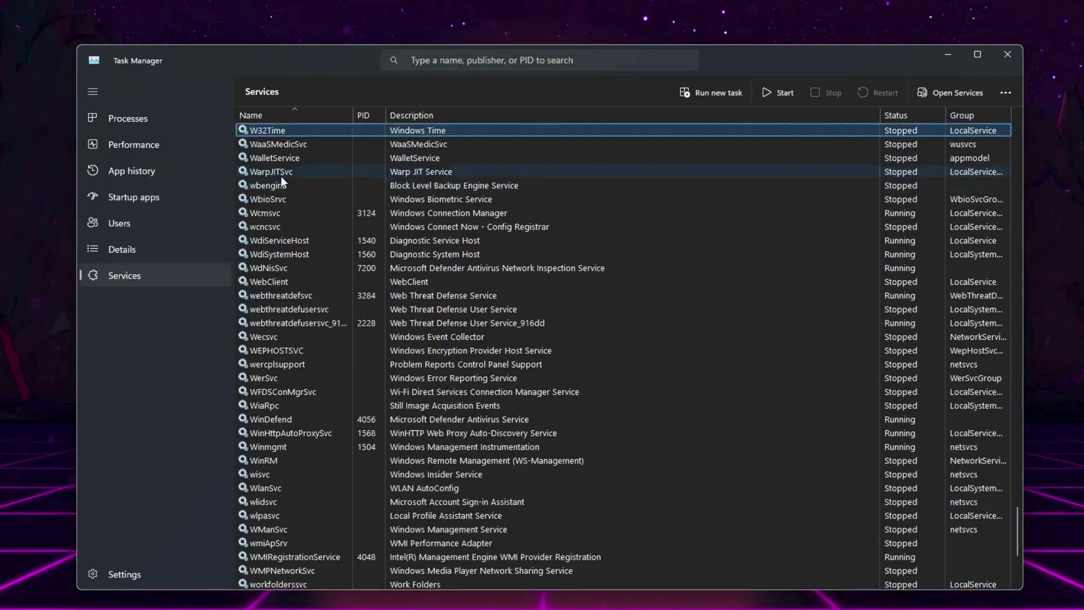
scroll(373, 237, "up", 1)
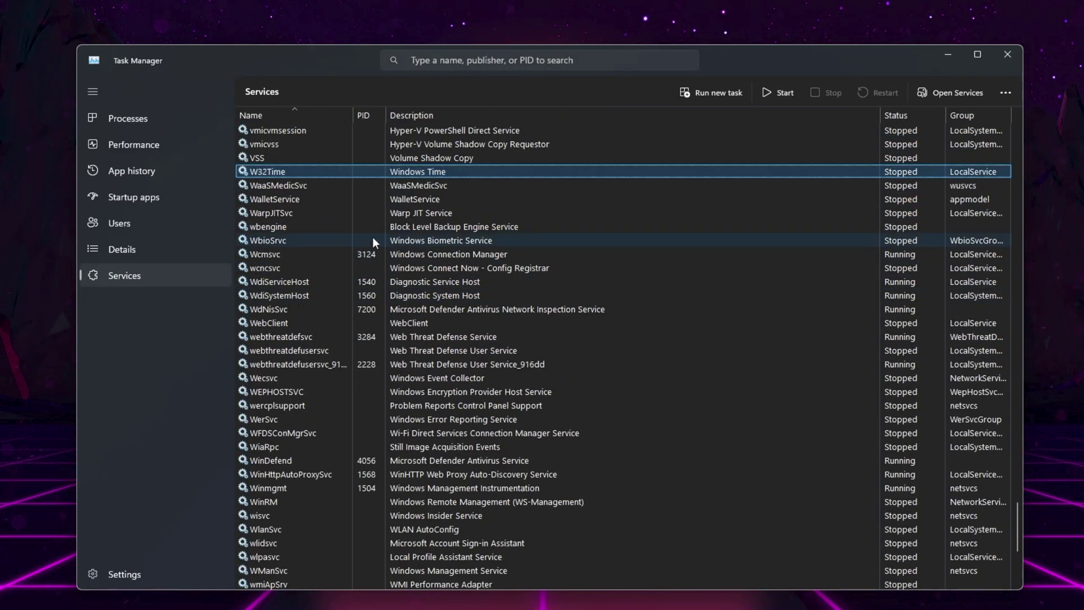
right_click(272, 201)
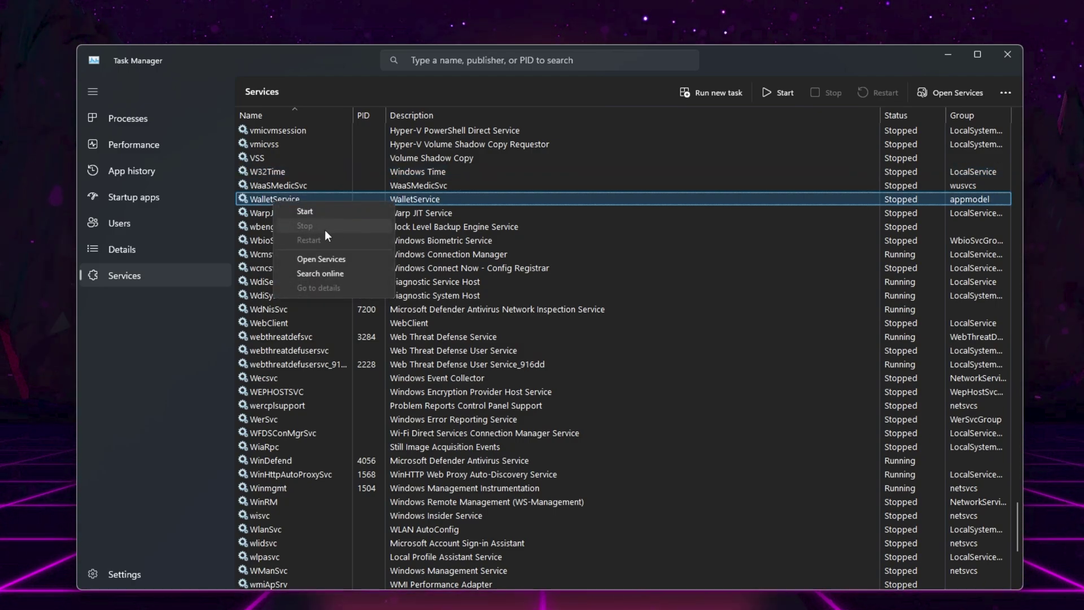
left_click(469, 229)
scroll(378, 326, "down", 6)
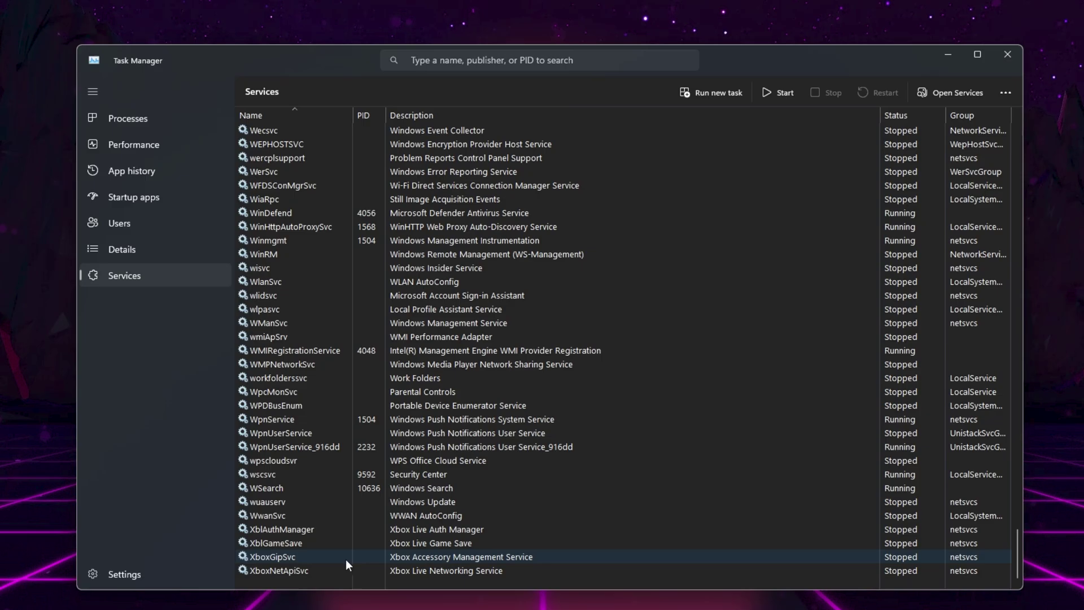
left_click(1007, 55)
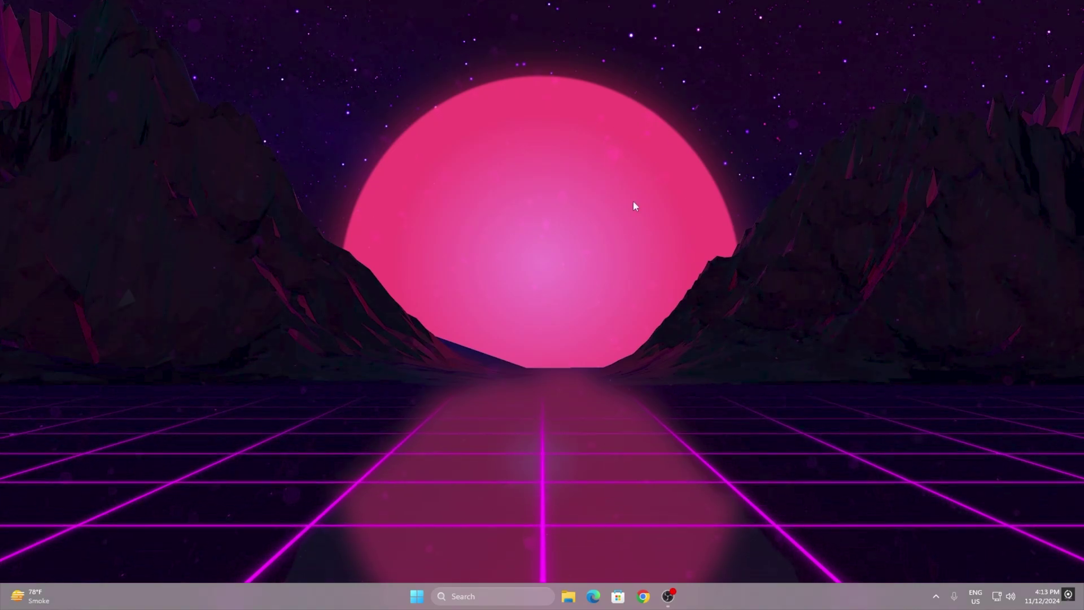
Open the default graphics settings page from the Windows display settings.
right_click(447, 168)
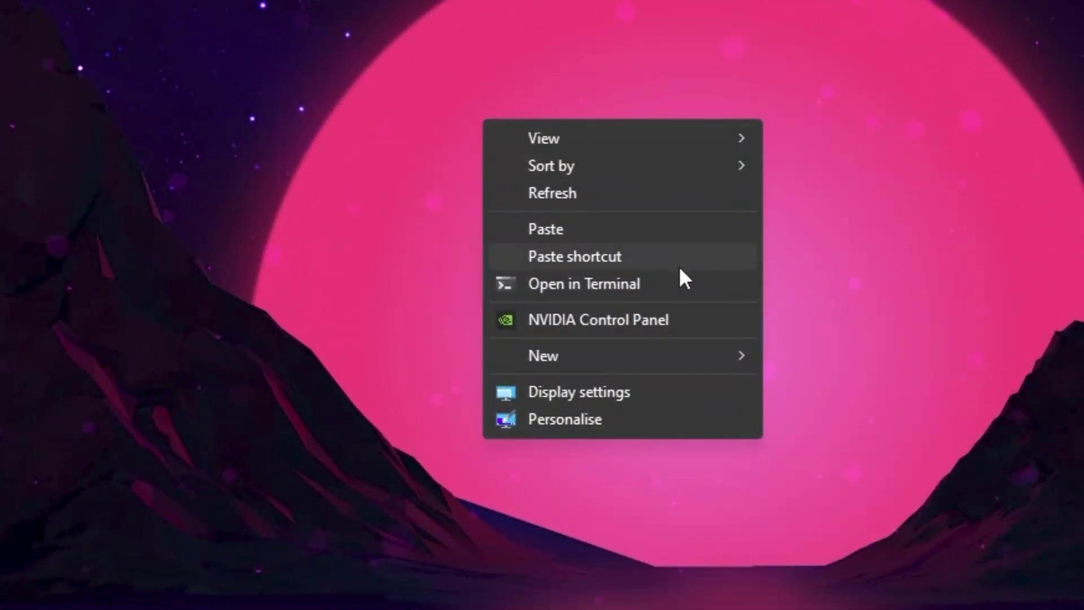
left_click(486, 288)
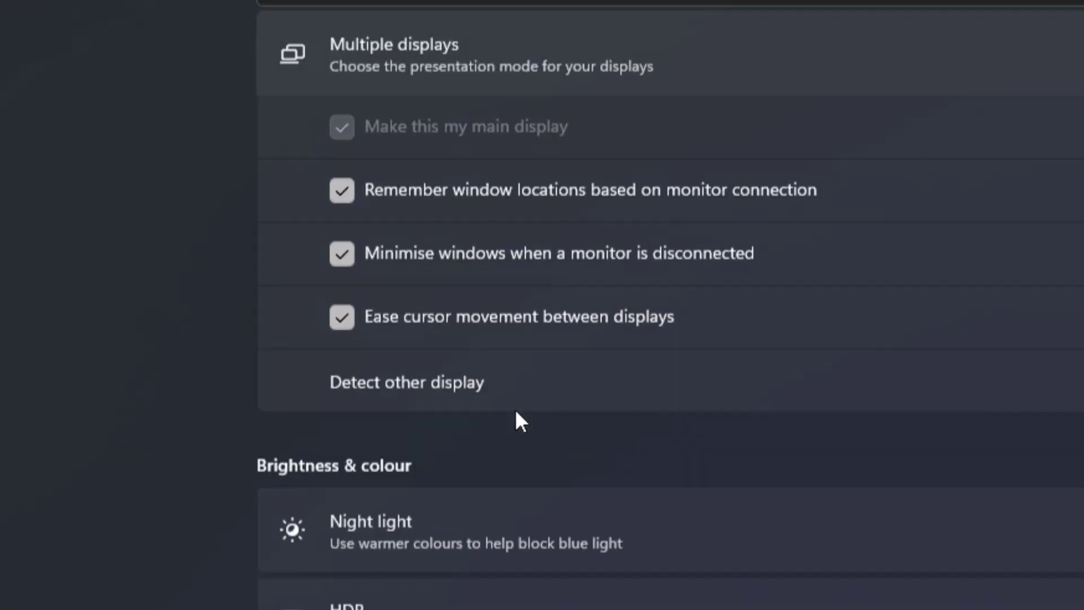
scroll(515, 409, "down", 5)
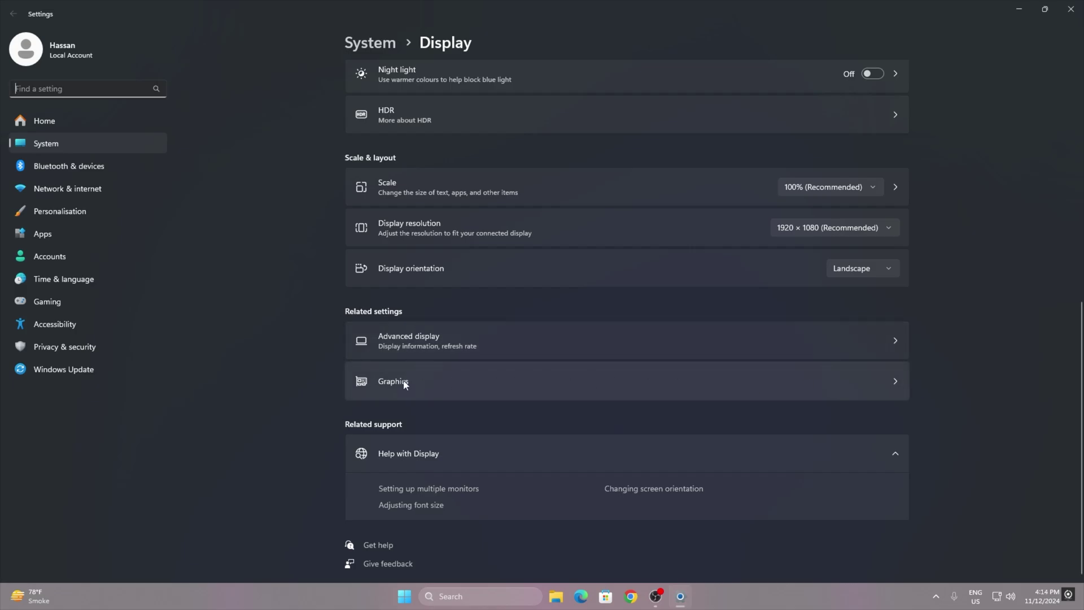
left_click(819, 382)
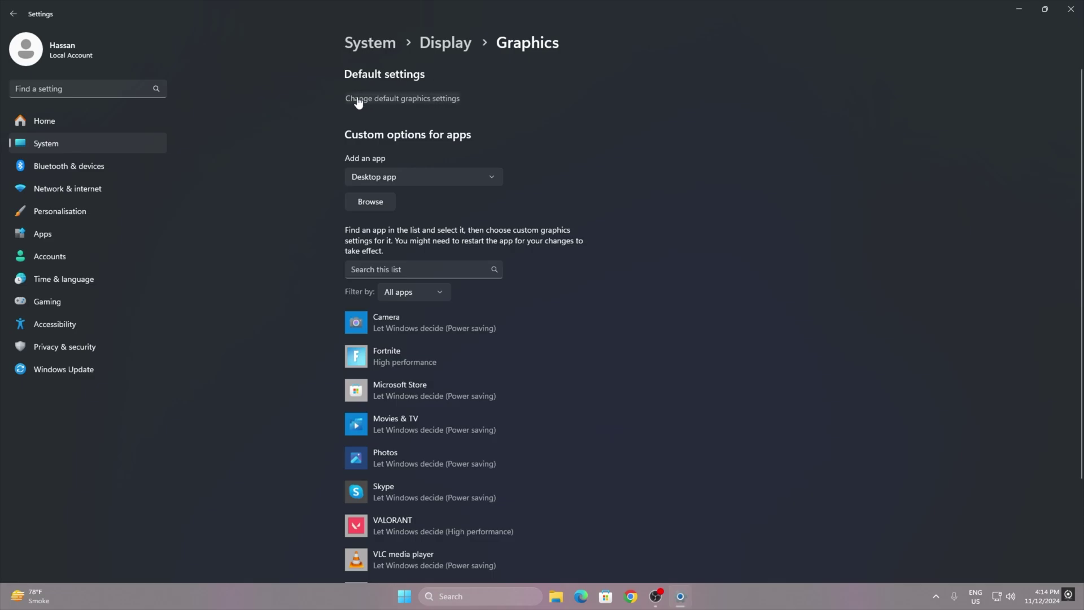
left_click(403, 99)
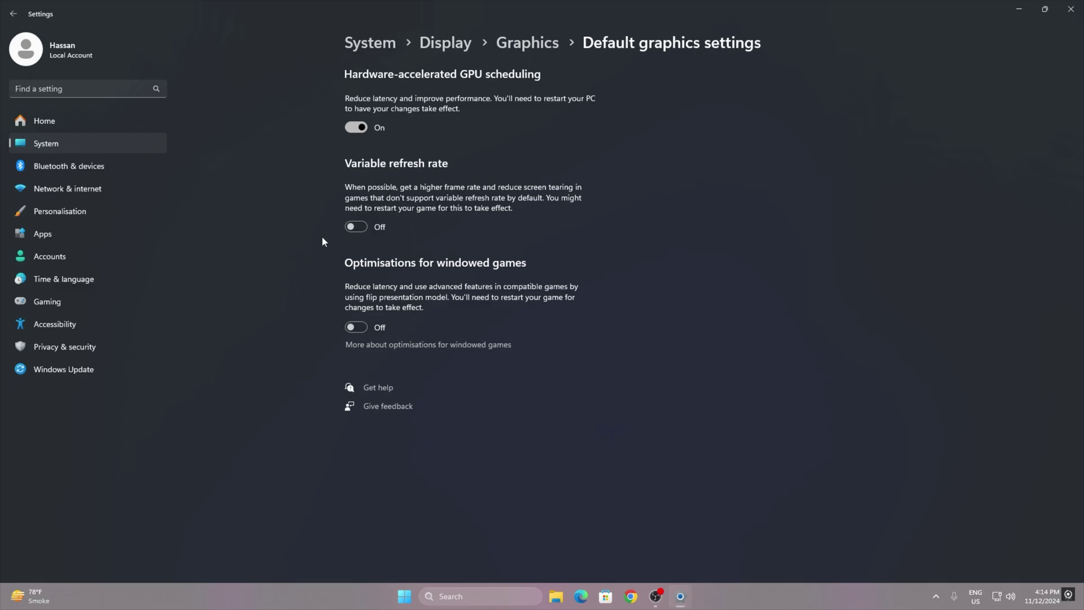
Return to the Graphics page and view the file picker for adding a desktop app, dismissing it without adding one.
key("alt+Left")
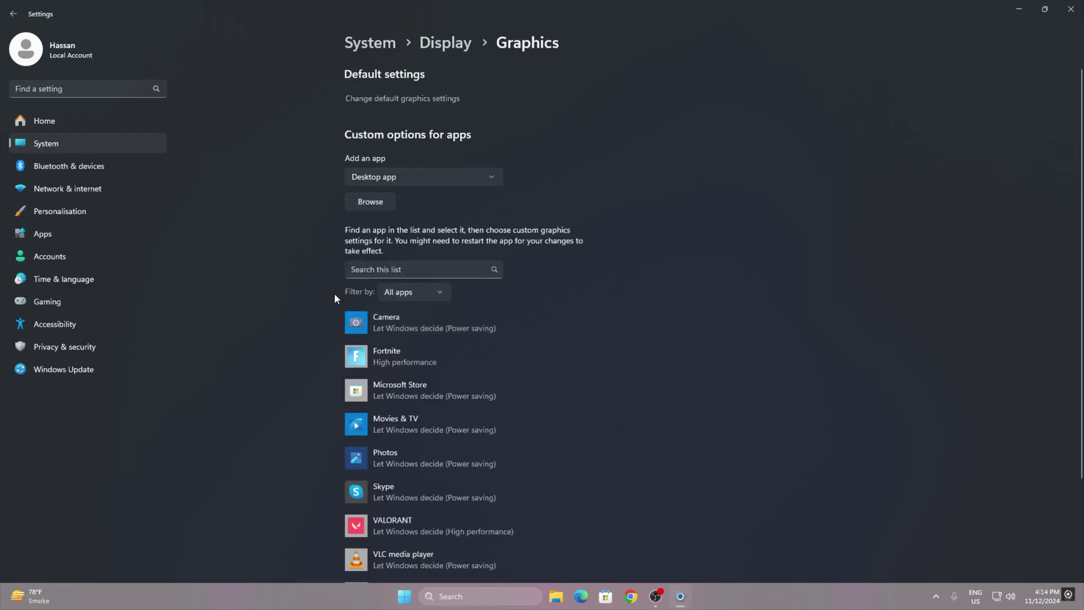
scroll(393, 147, "down", 2)
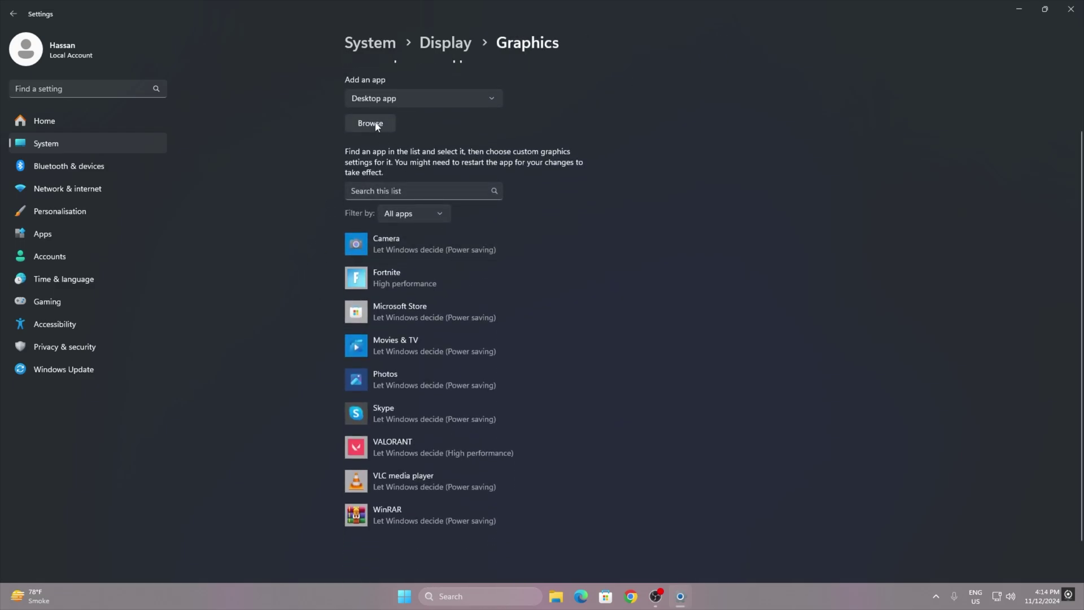
left_click(370, 123)
left_click_drag(509, 22, 1002, 164)
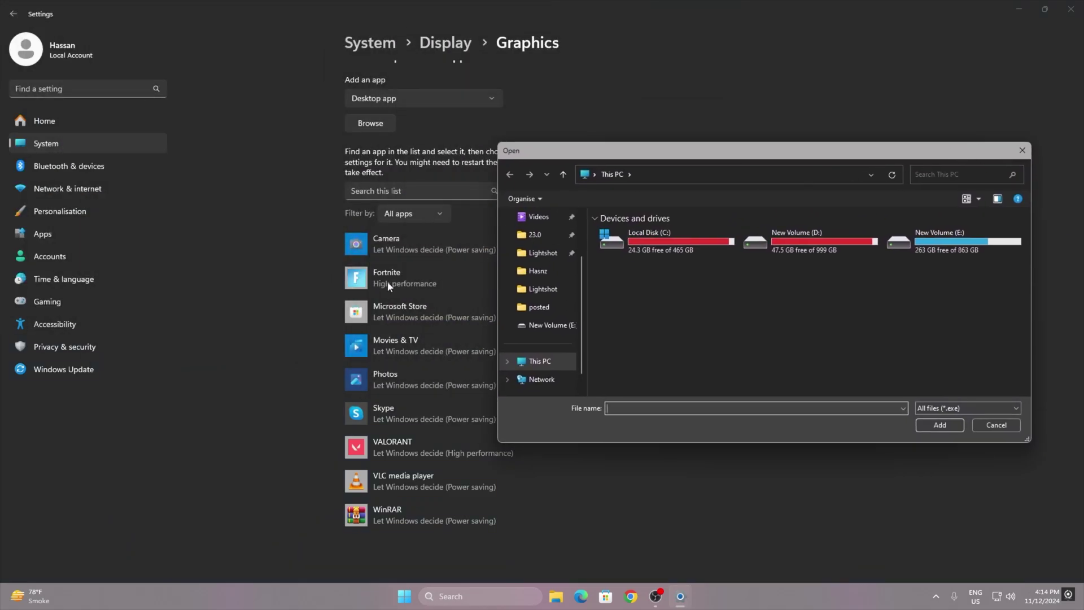
left_click(996, 425)
Save Fortnite's graphics preference as High performance and close Settings.
left_click(411, 283)
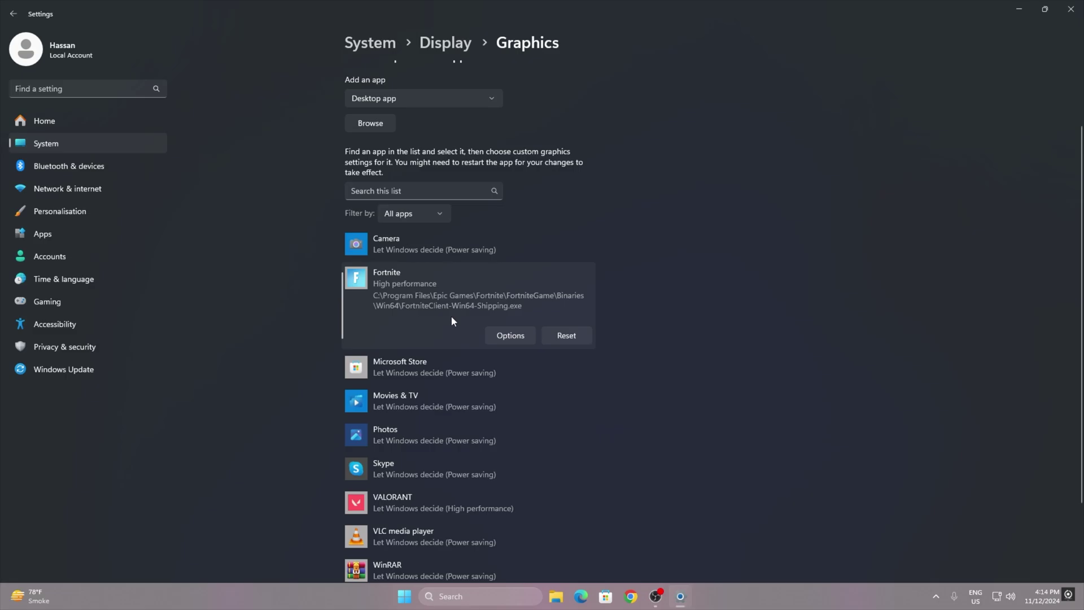
left_click(511, 335)
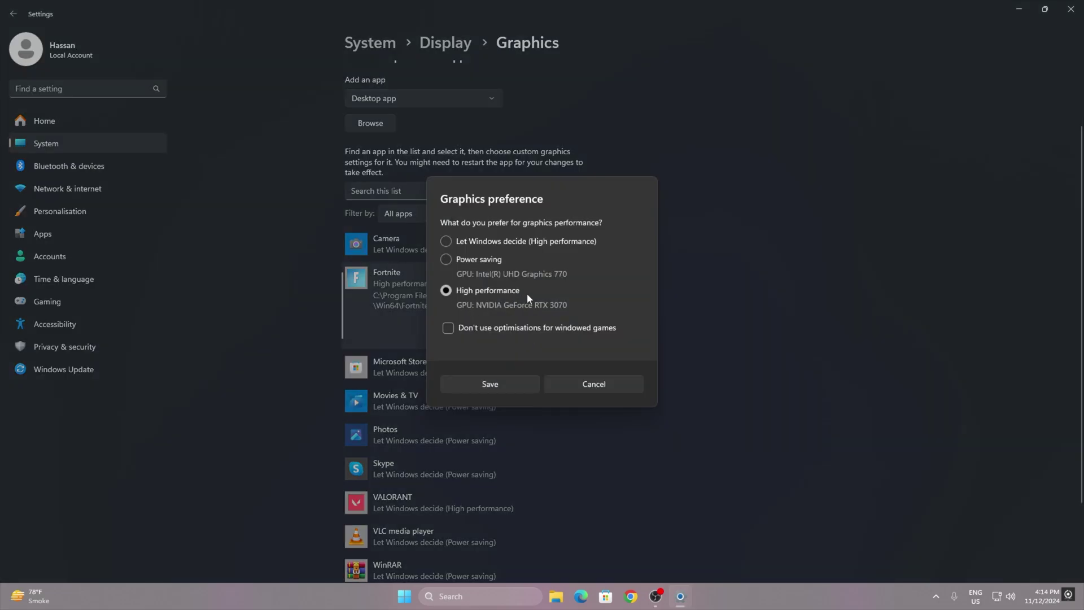
left_click(489, 384)
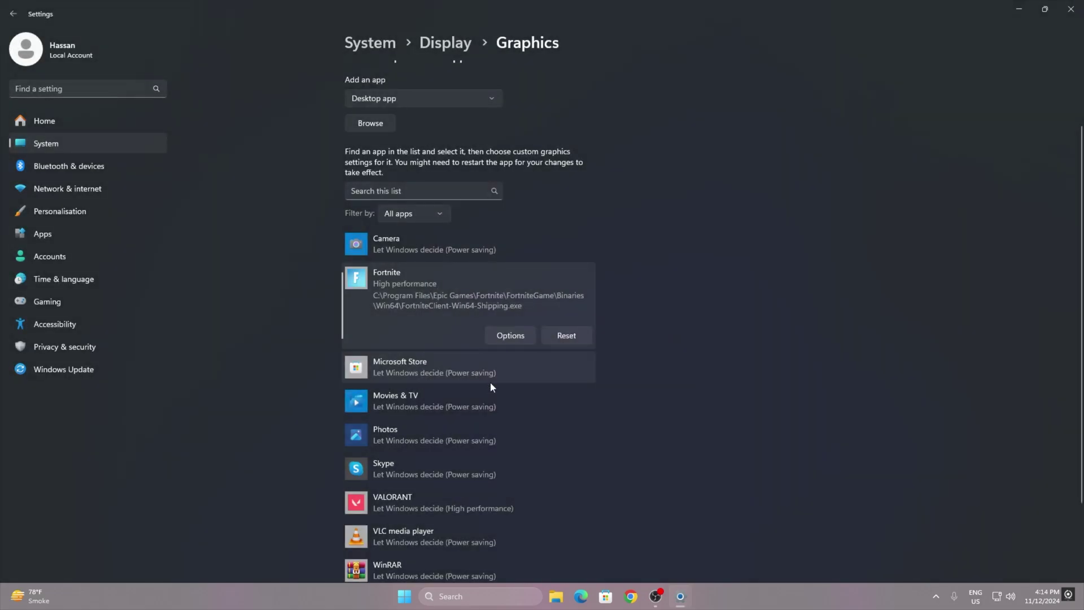
left_click(1077, 7)
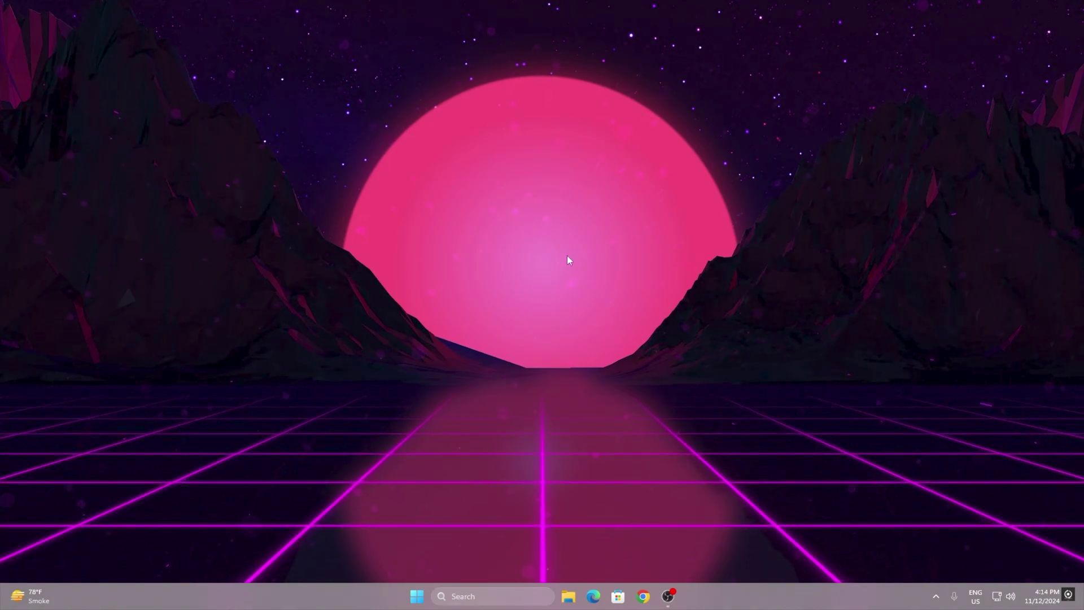
Open the folder C:\Program Files\Epic Games\Fortnite\FortniteGame\Binaries\Win64 in File Explorer.
key("super+e")
left_click(363, 205)
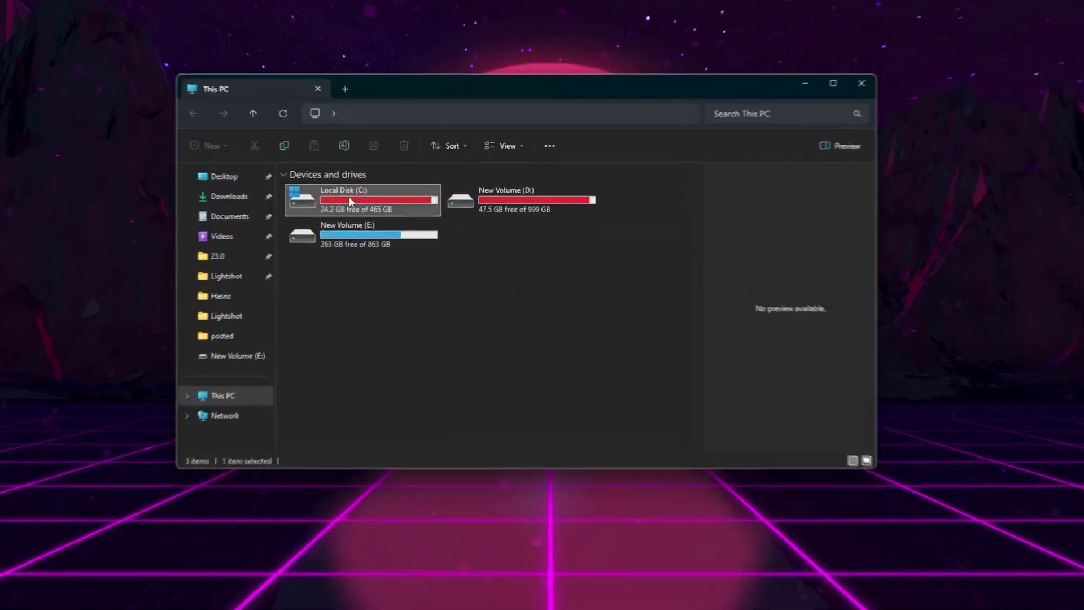
double_click(349, 198)
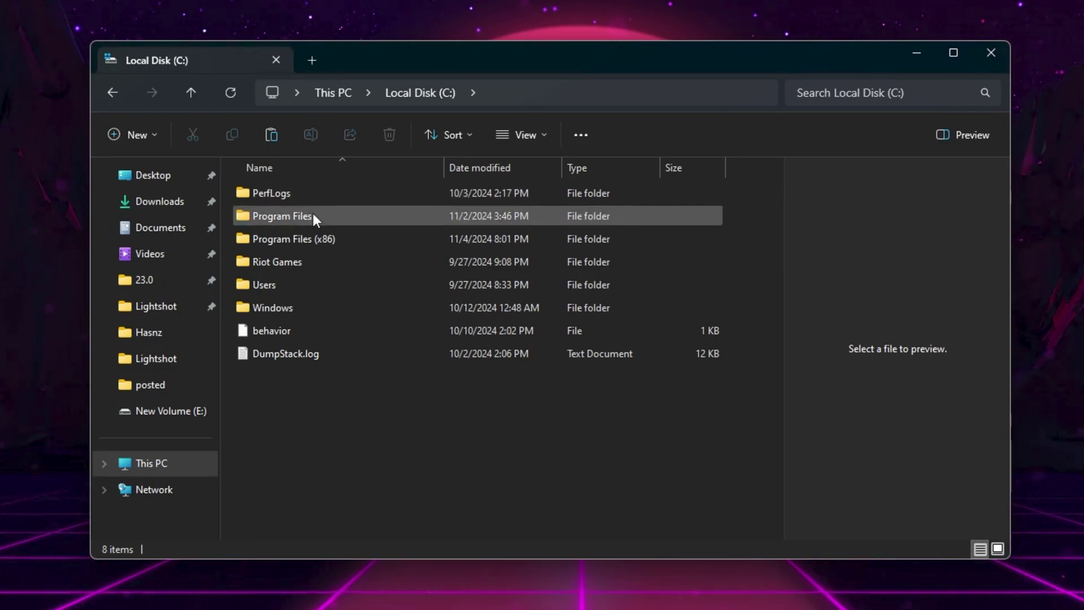
double_click(350, 215)
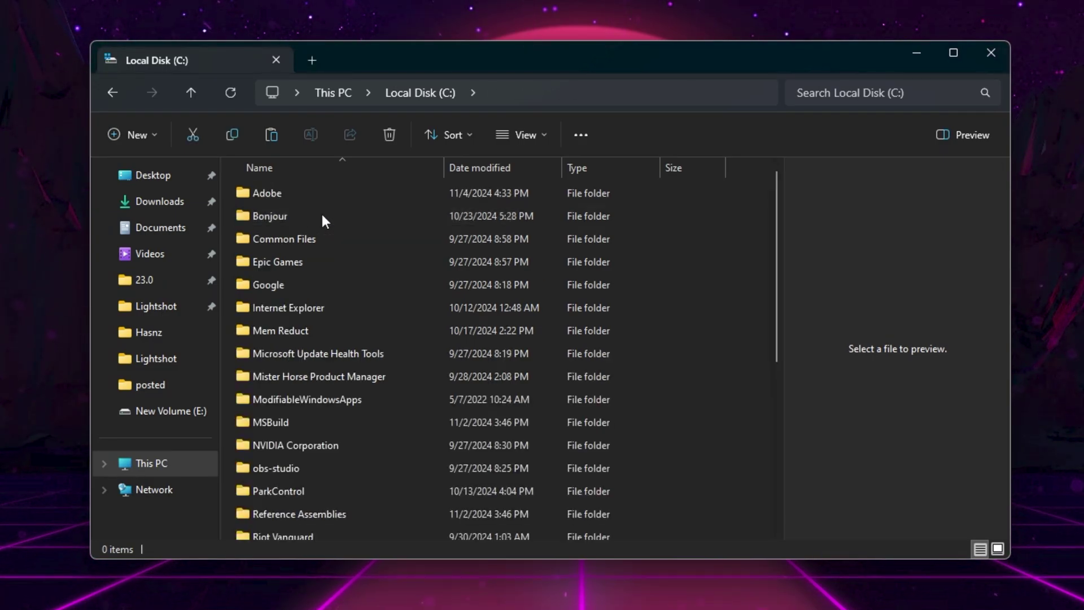
double_click(287, 262)
double_click(263, 195)
double_click(277, 259)
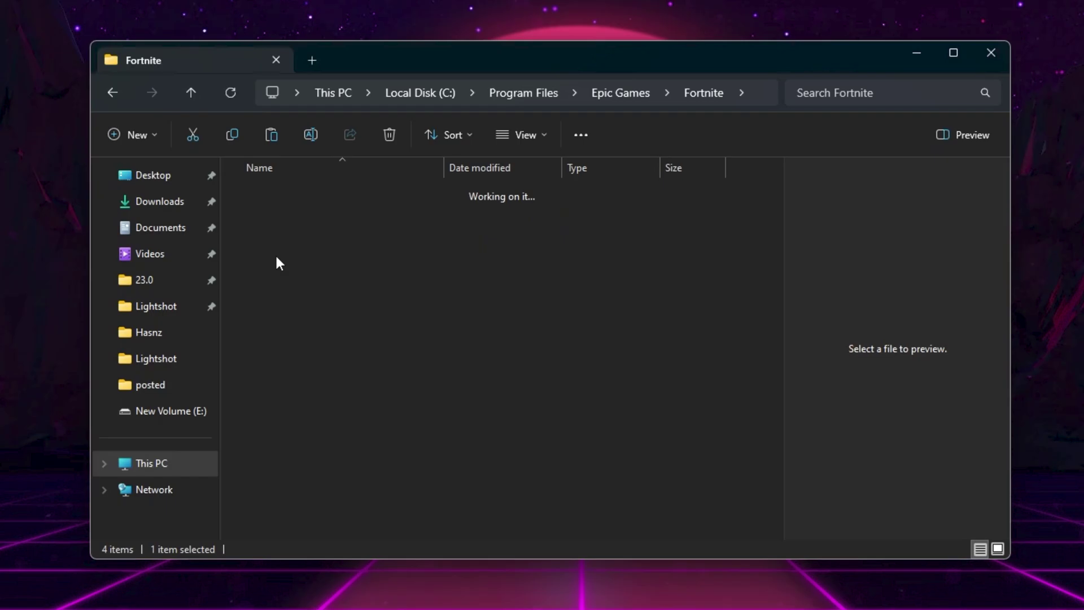
double_click(275, 199)
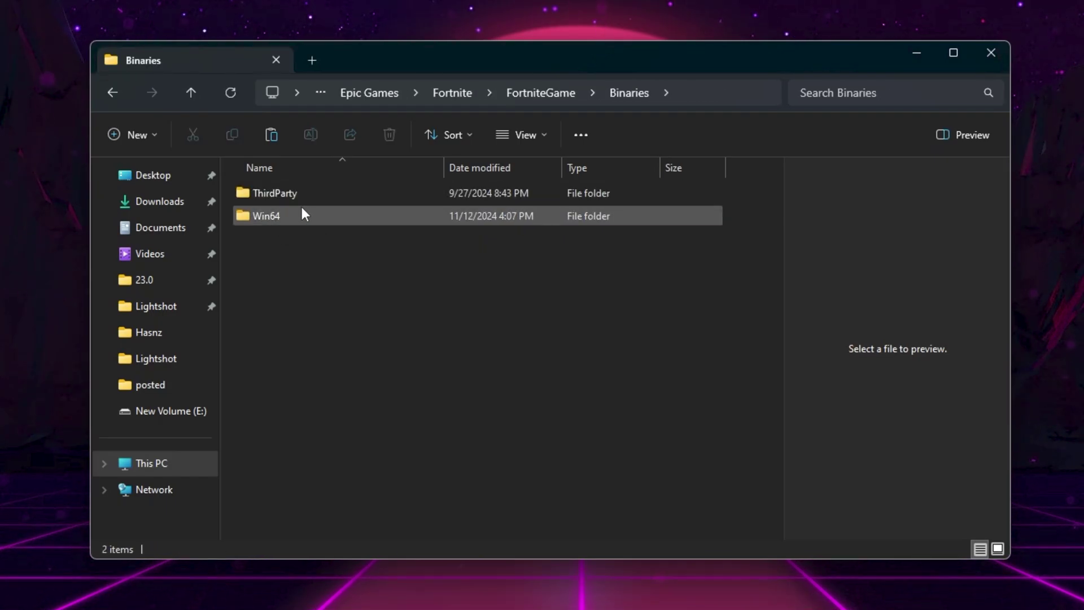
double_click(301, 208)
Open the compatibility properties of FortniteClient-Win64-Shipping.exe and accept them with "Disable full-screen optimisations" enabled.
scroll(356, 314, "down", 5)
scroll(355, 320, "down", 9)
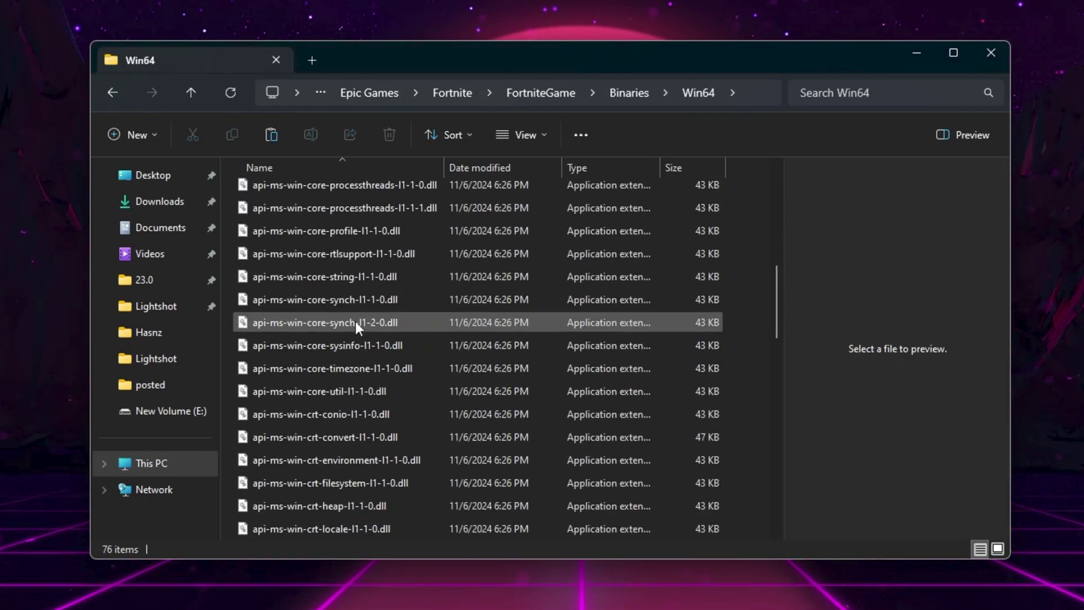
scroll(425, 337, "down", 5)
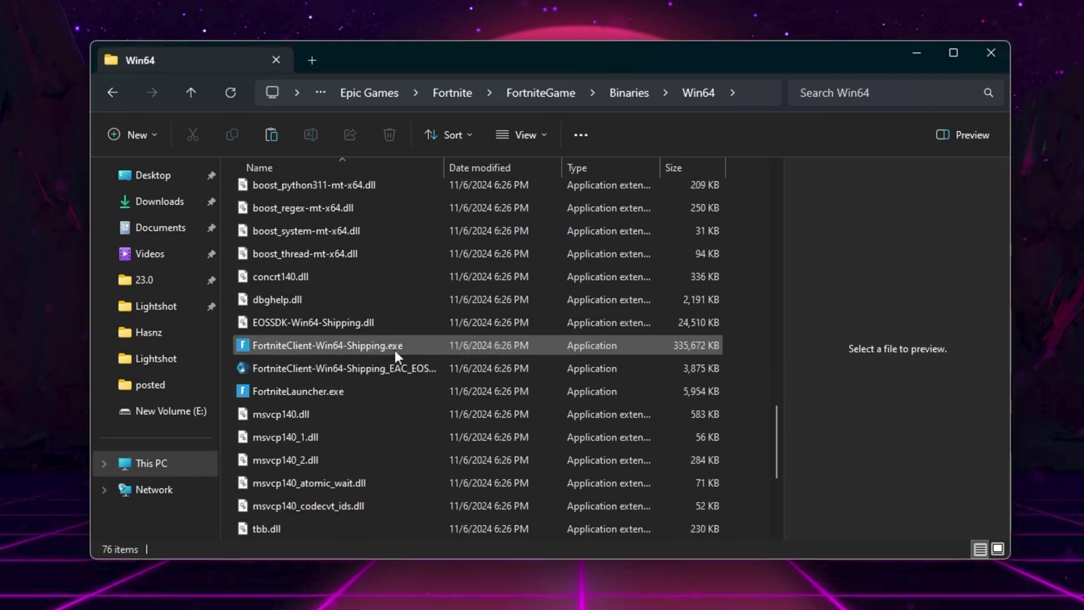
mouse_move(278, 209)
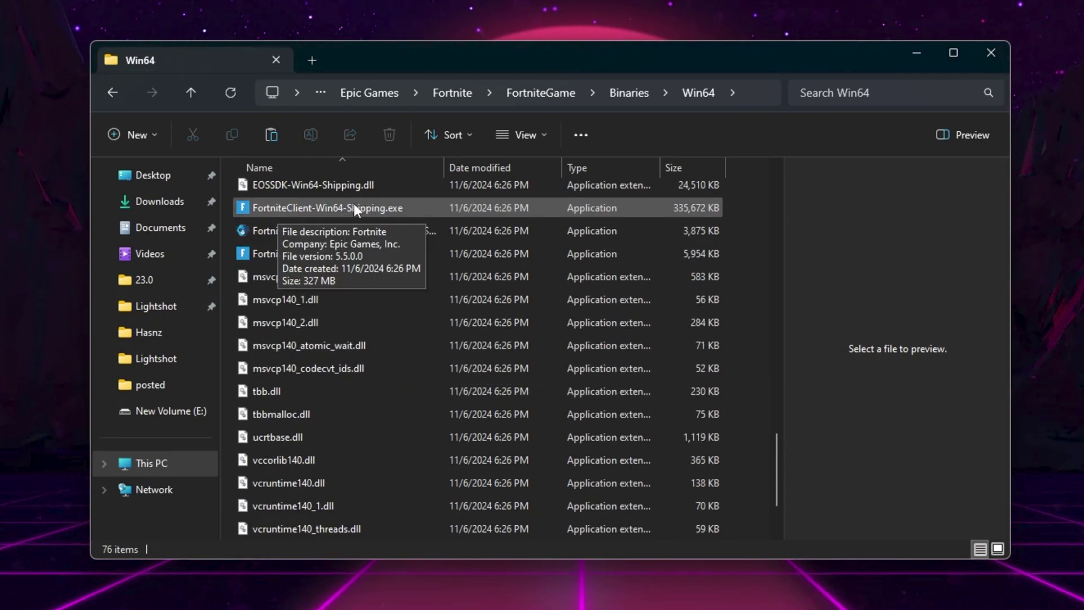
right_click(290, 207)
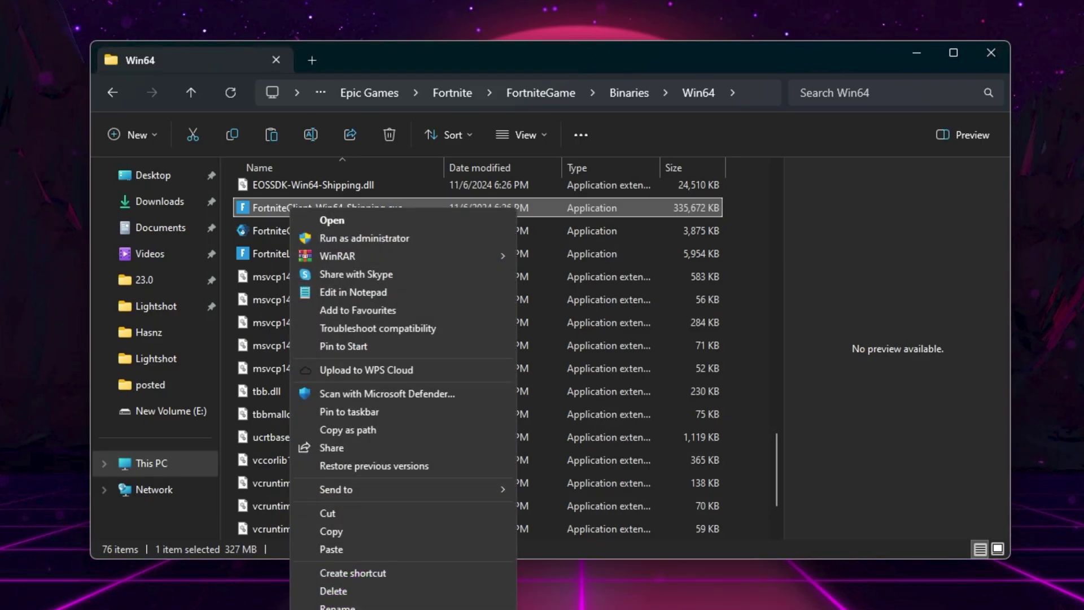
left_click(418, 603)
left_click(466, 139)
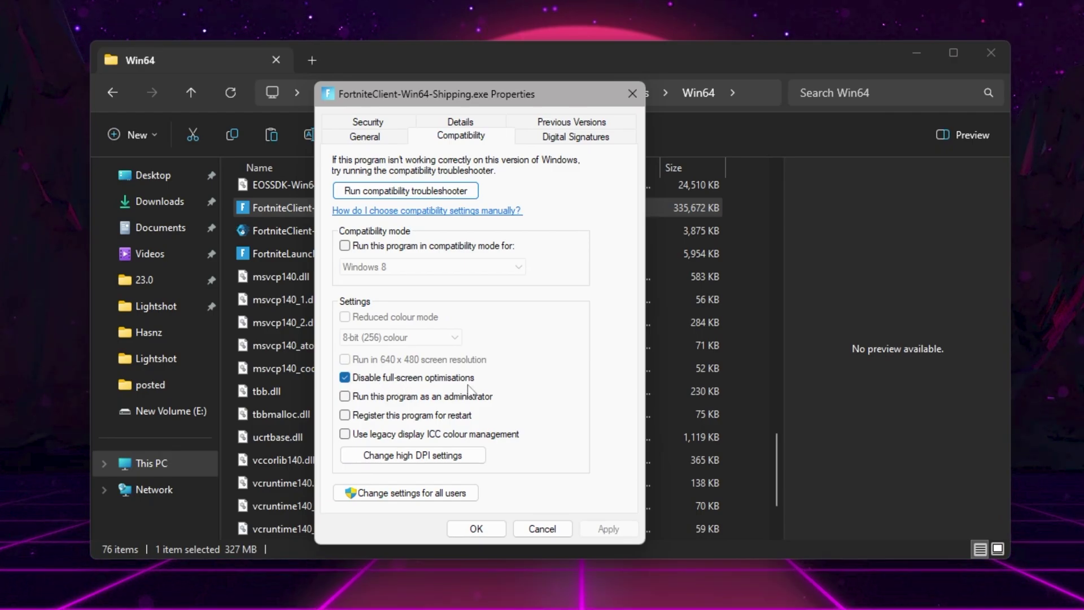
left_click(475, 529)
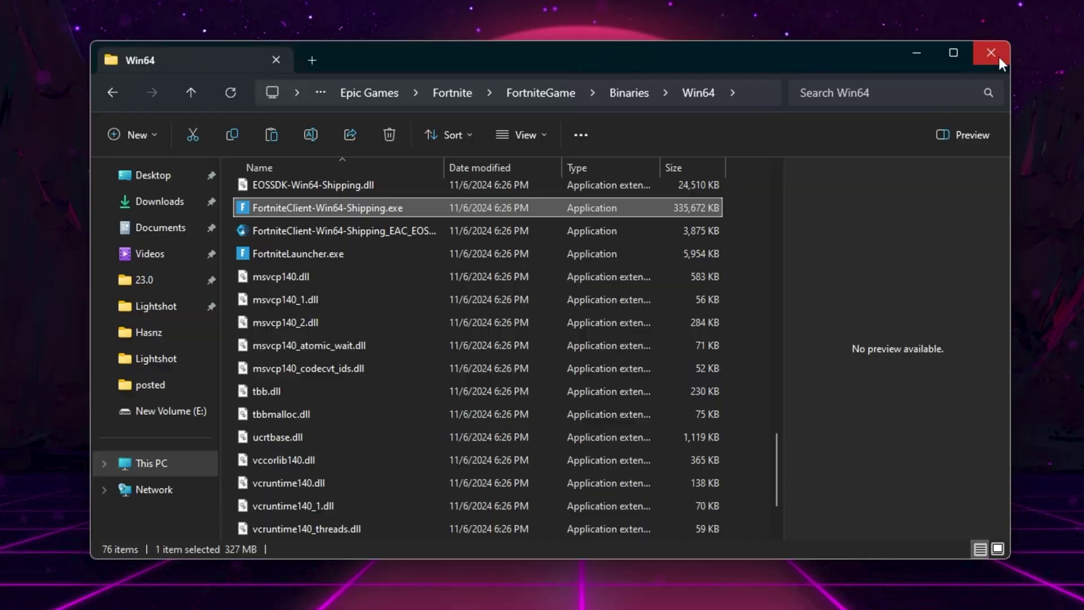